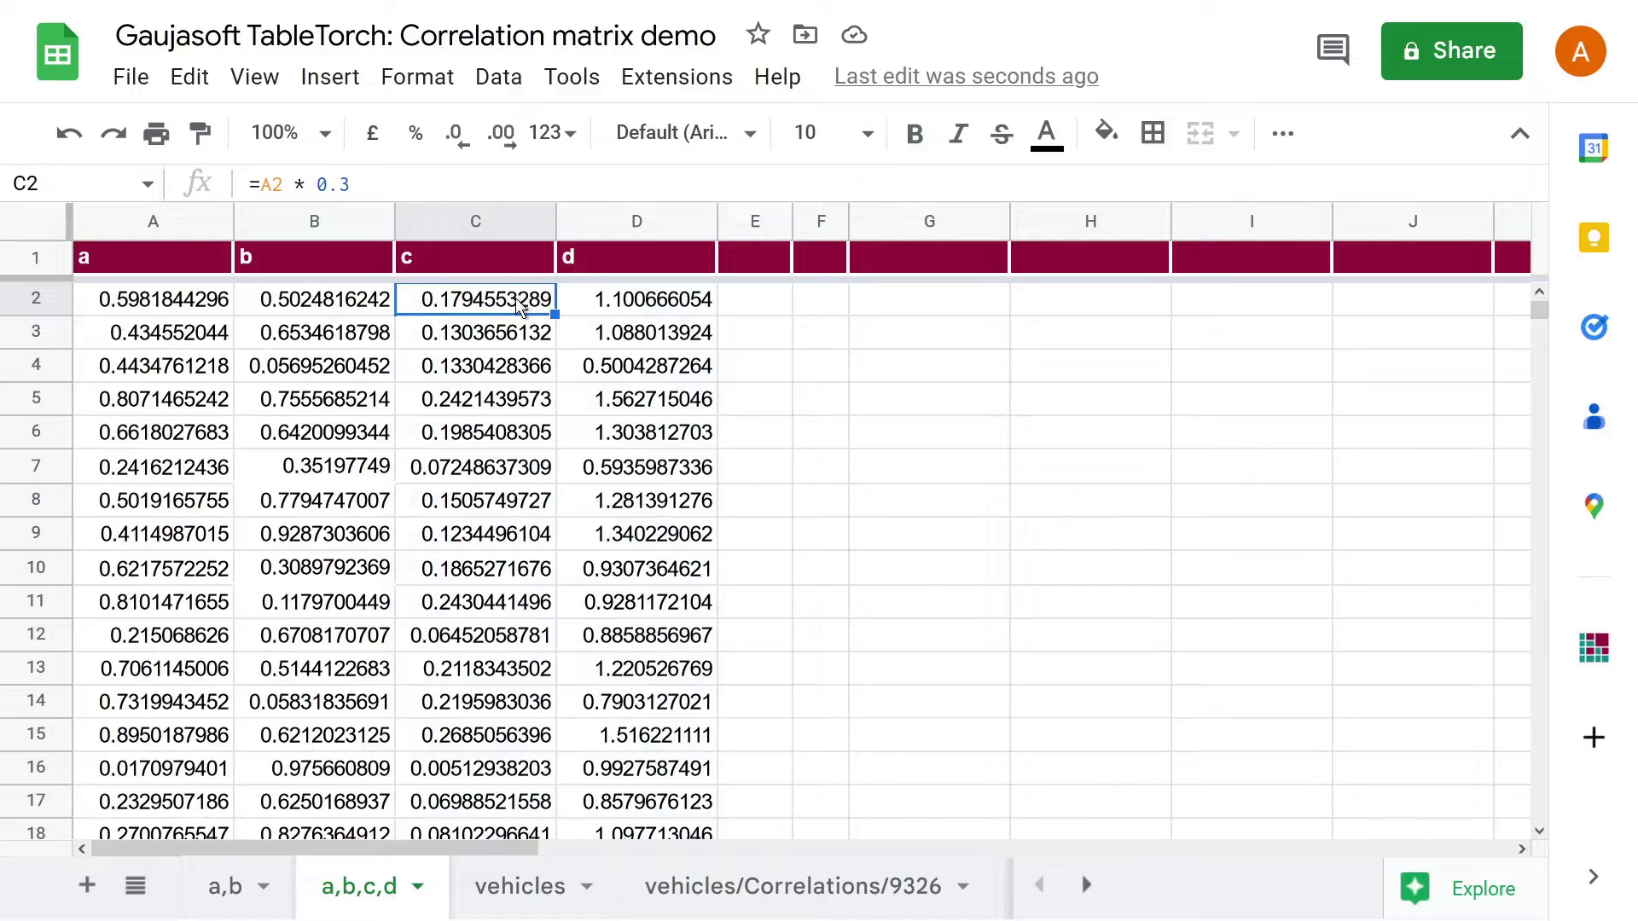
Inspect the formula in D2 and the unfilled column pairs of the a–d correlation matrix in F32:J36
left_click(616, 305)
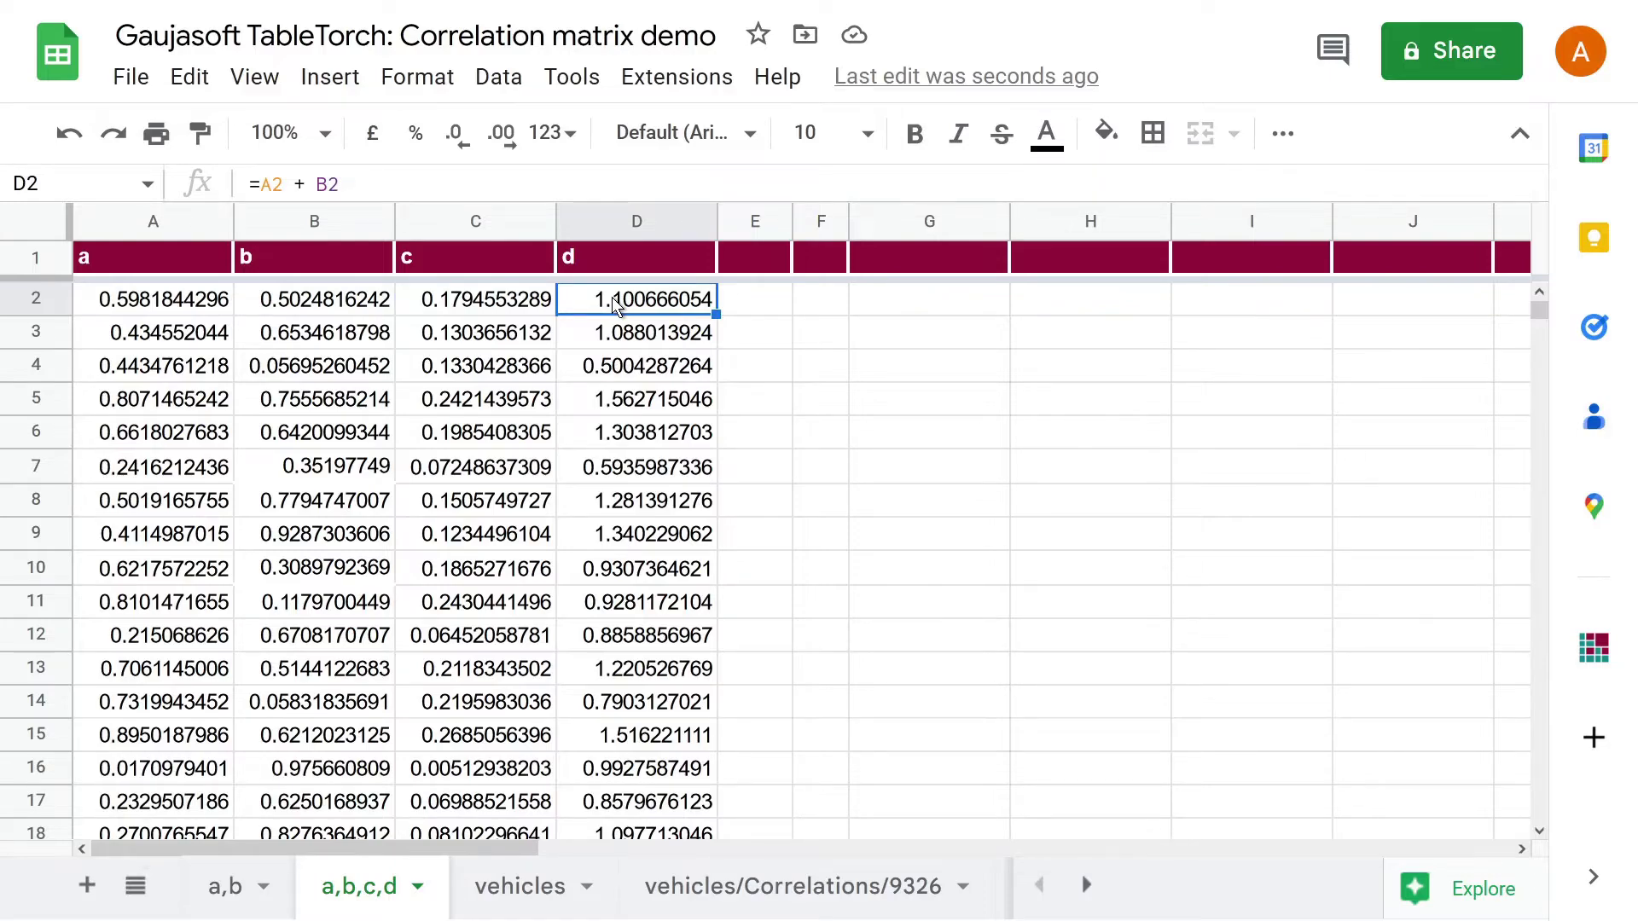
scroll(616, 305, "down", 15)
scroll(945, 406, "up", 5)
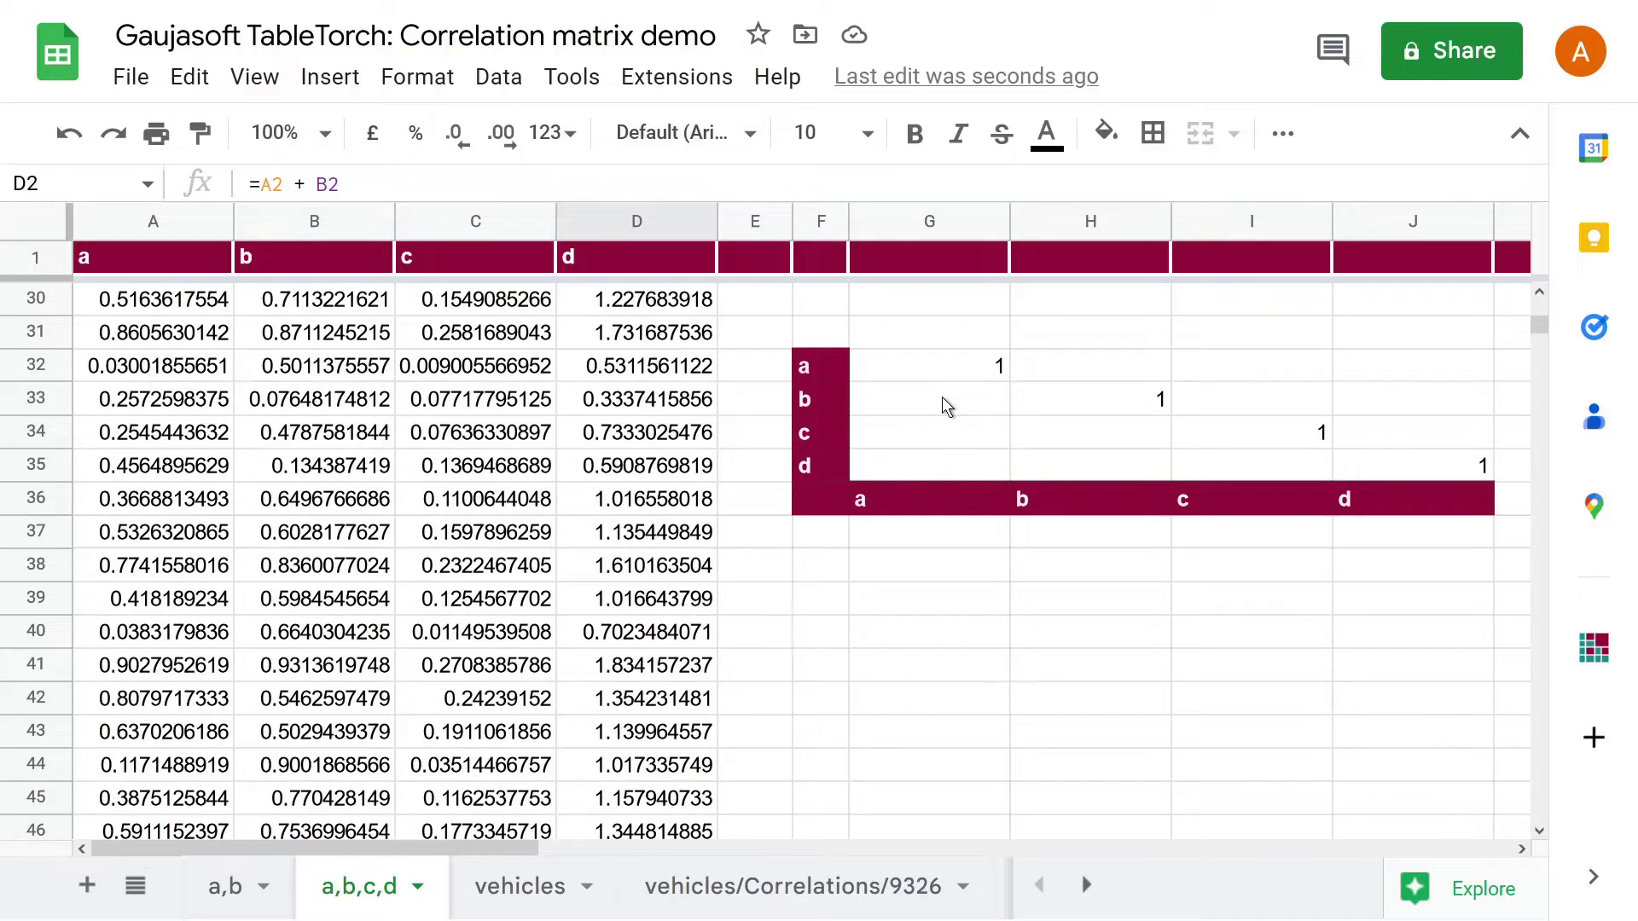
left_click(945, 399)
left_click_drag(841, 402, 943, 399)
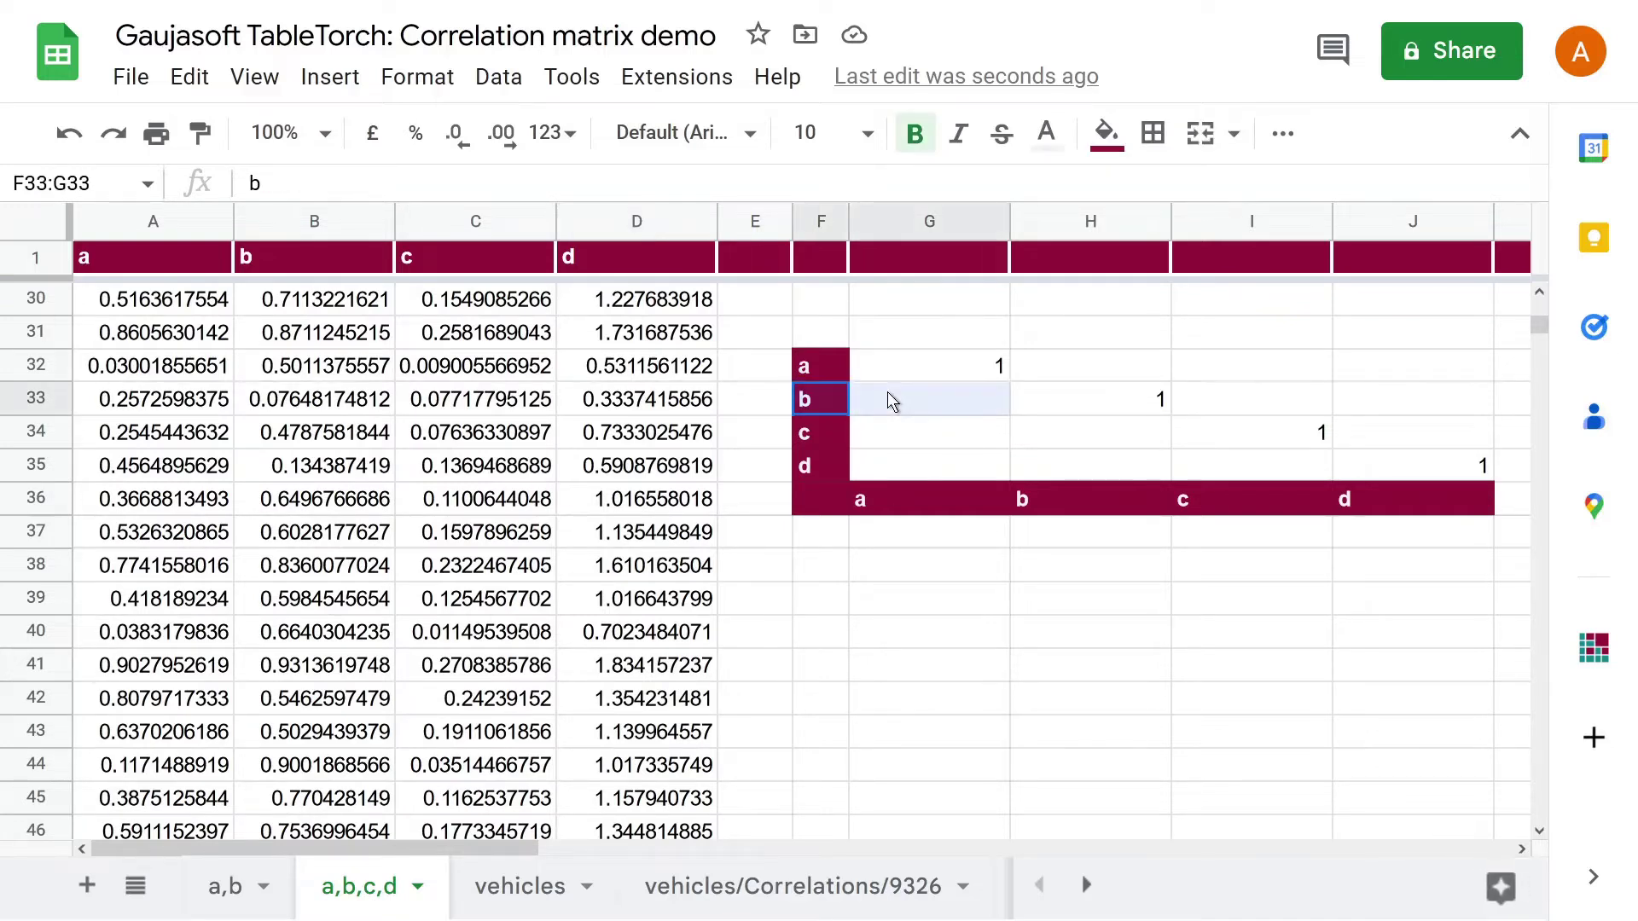
left_click(874, 509)
left_click(897, 442)
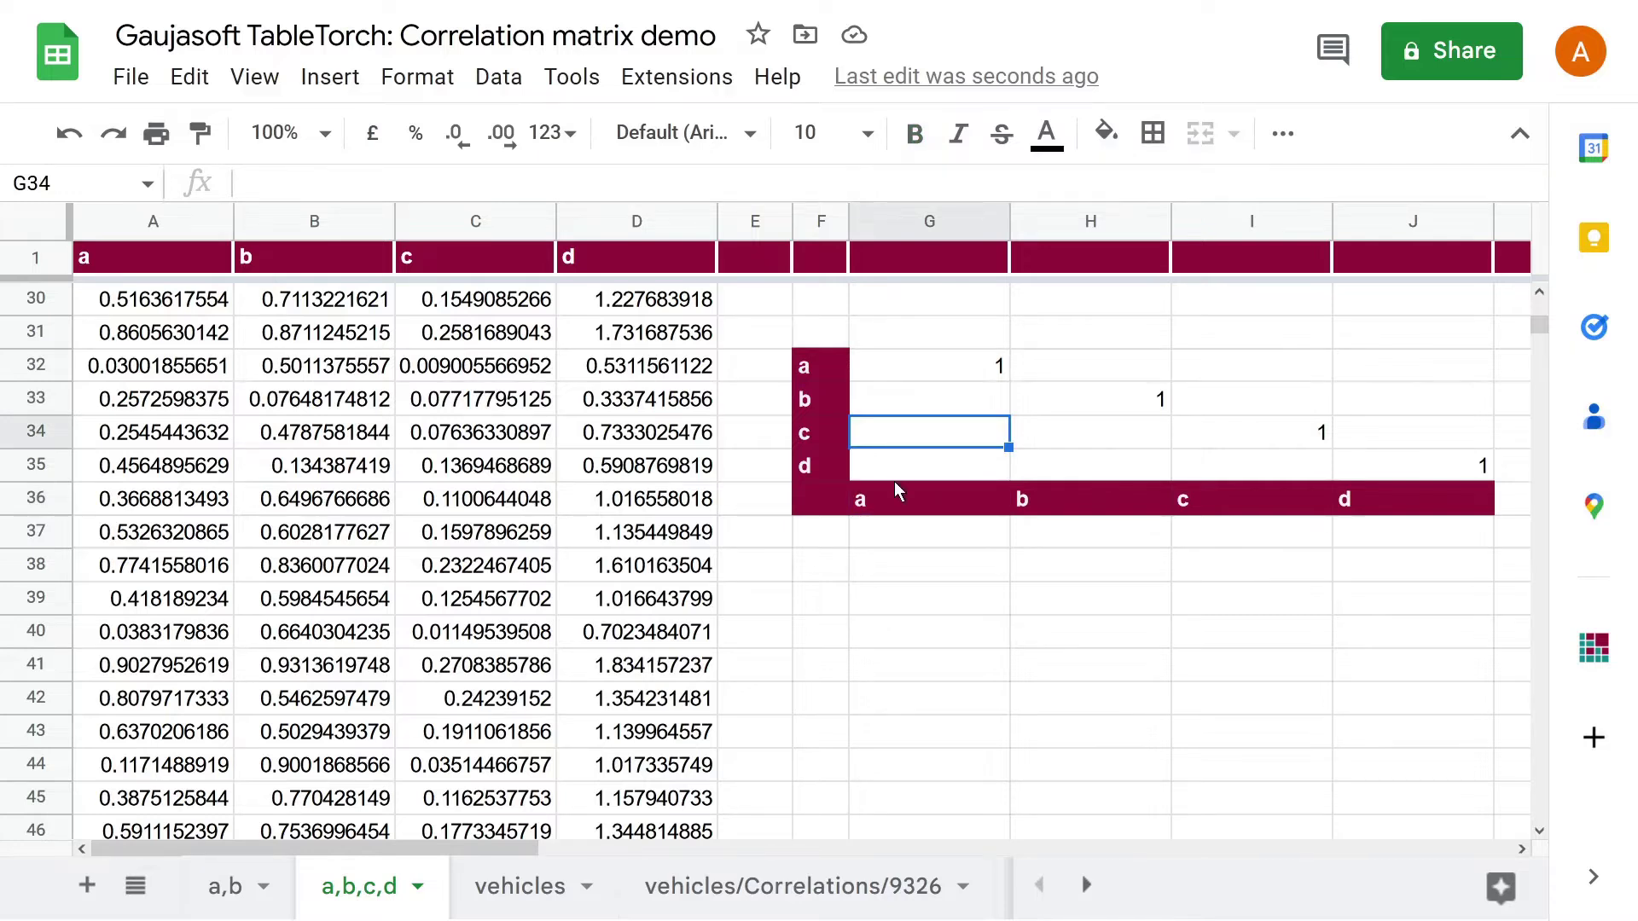
left_click(898, 472)
left_click(1062, 438)
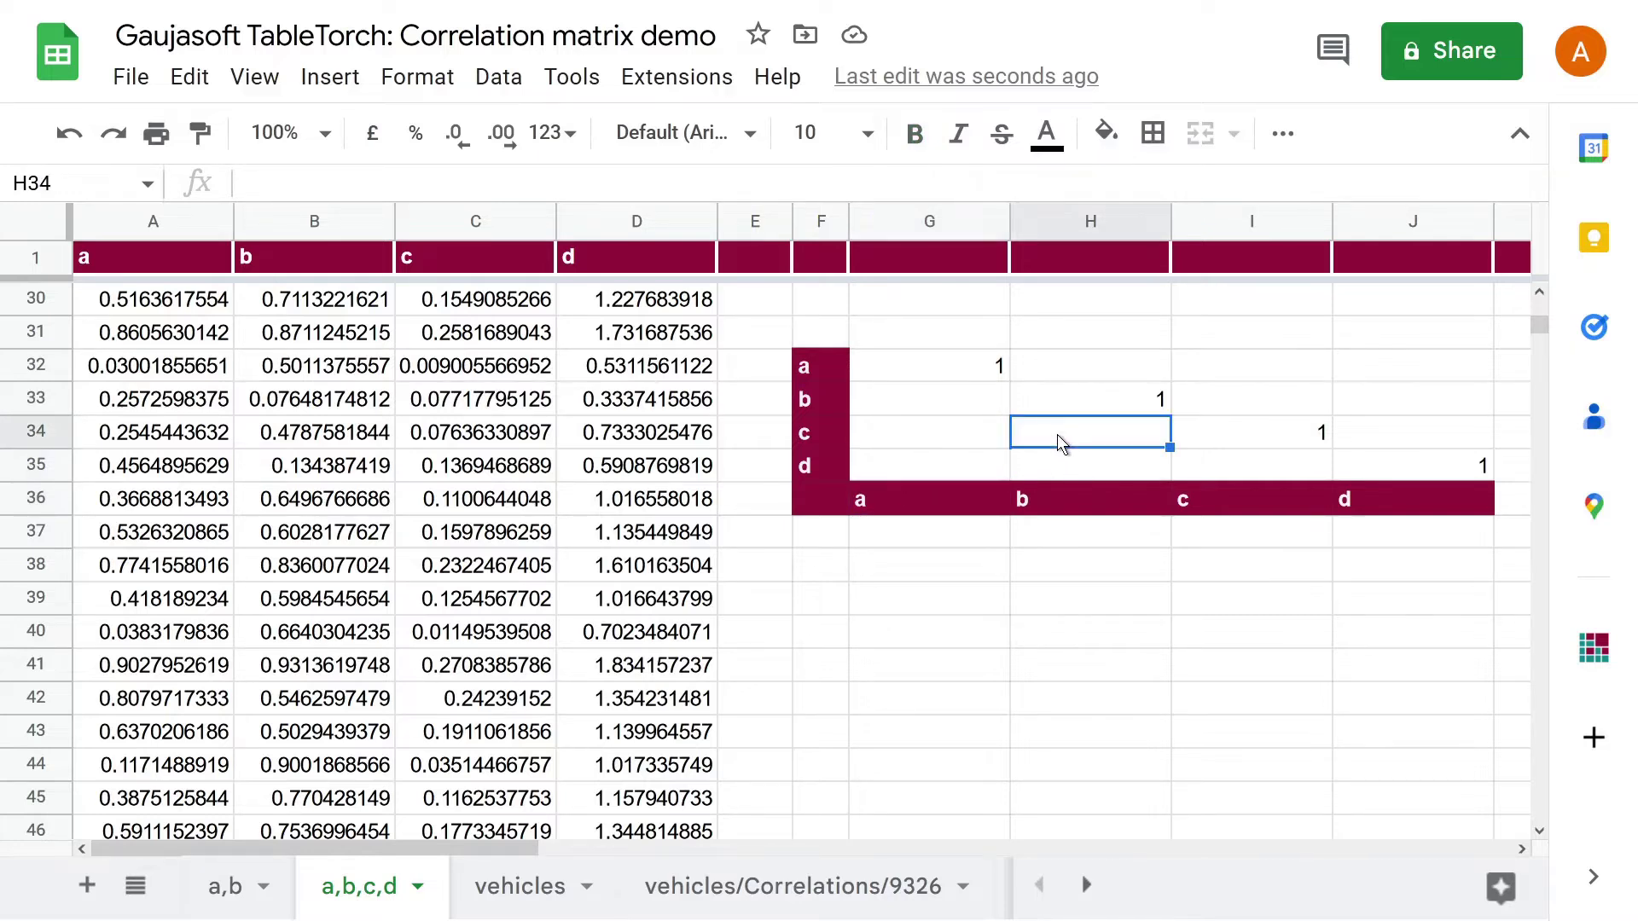
left_click(1057, 474)
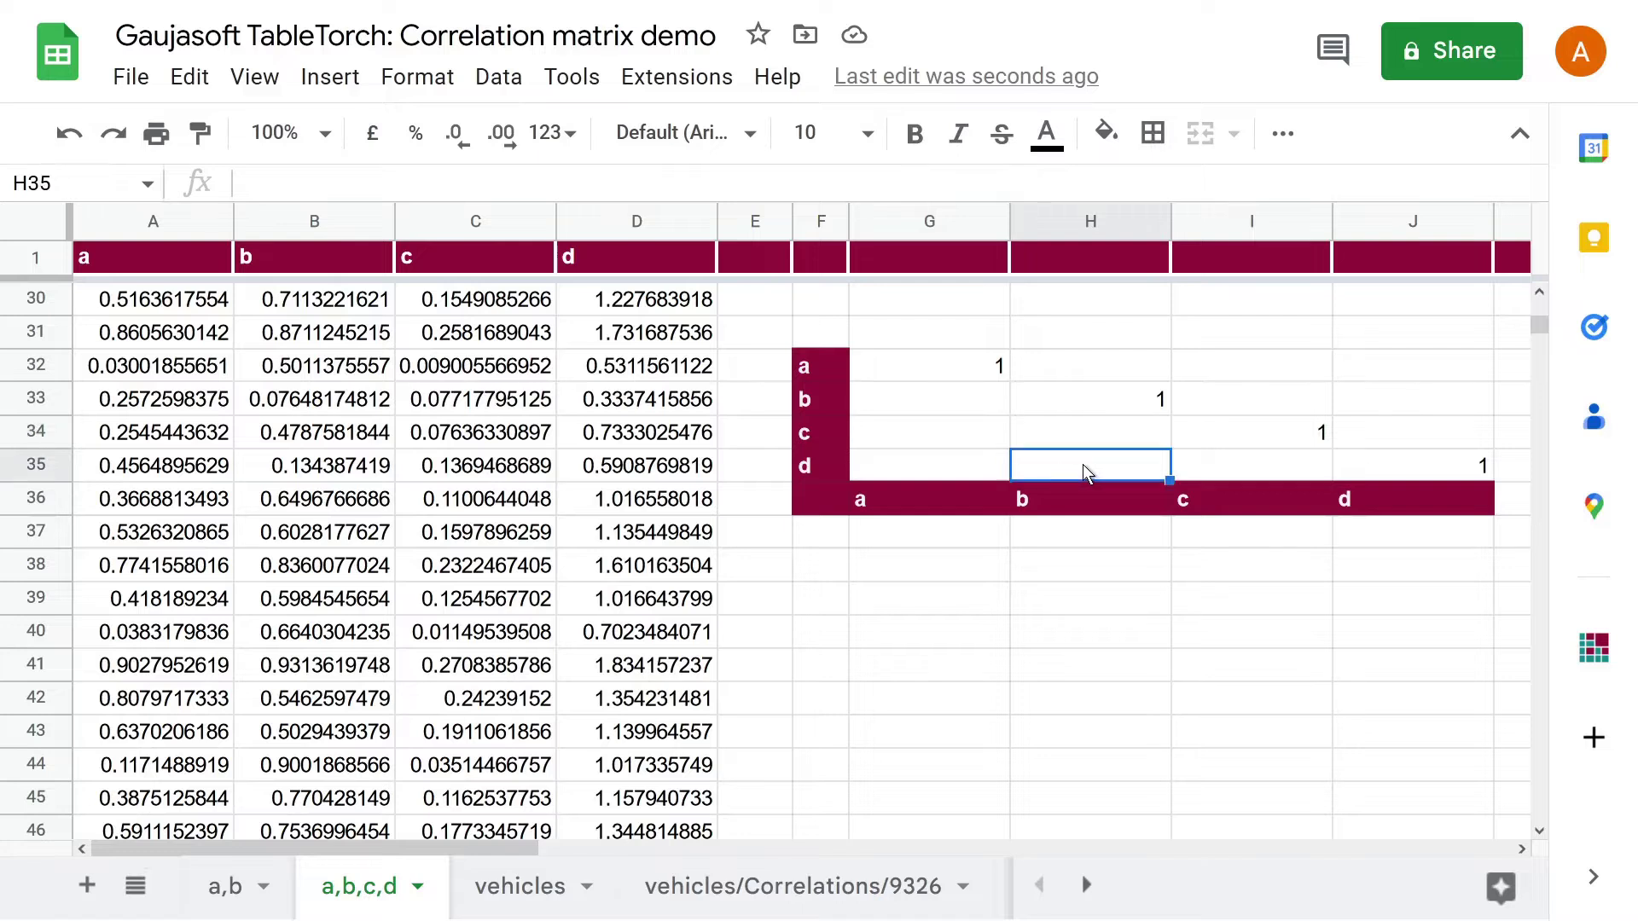
left_click(1244, 480)
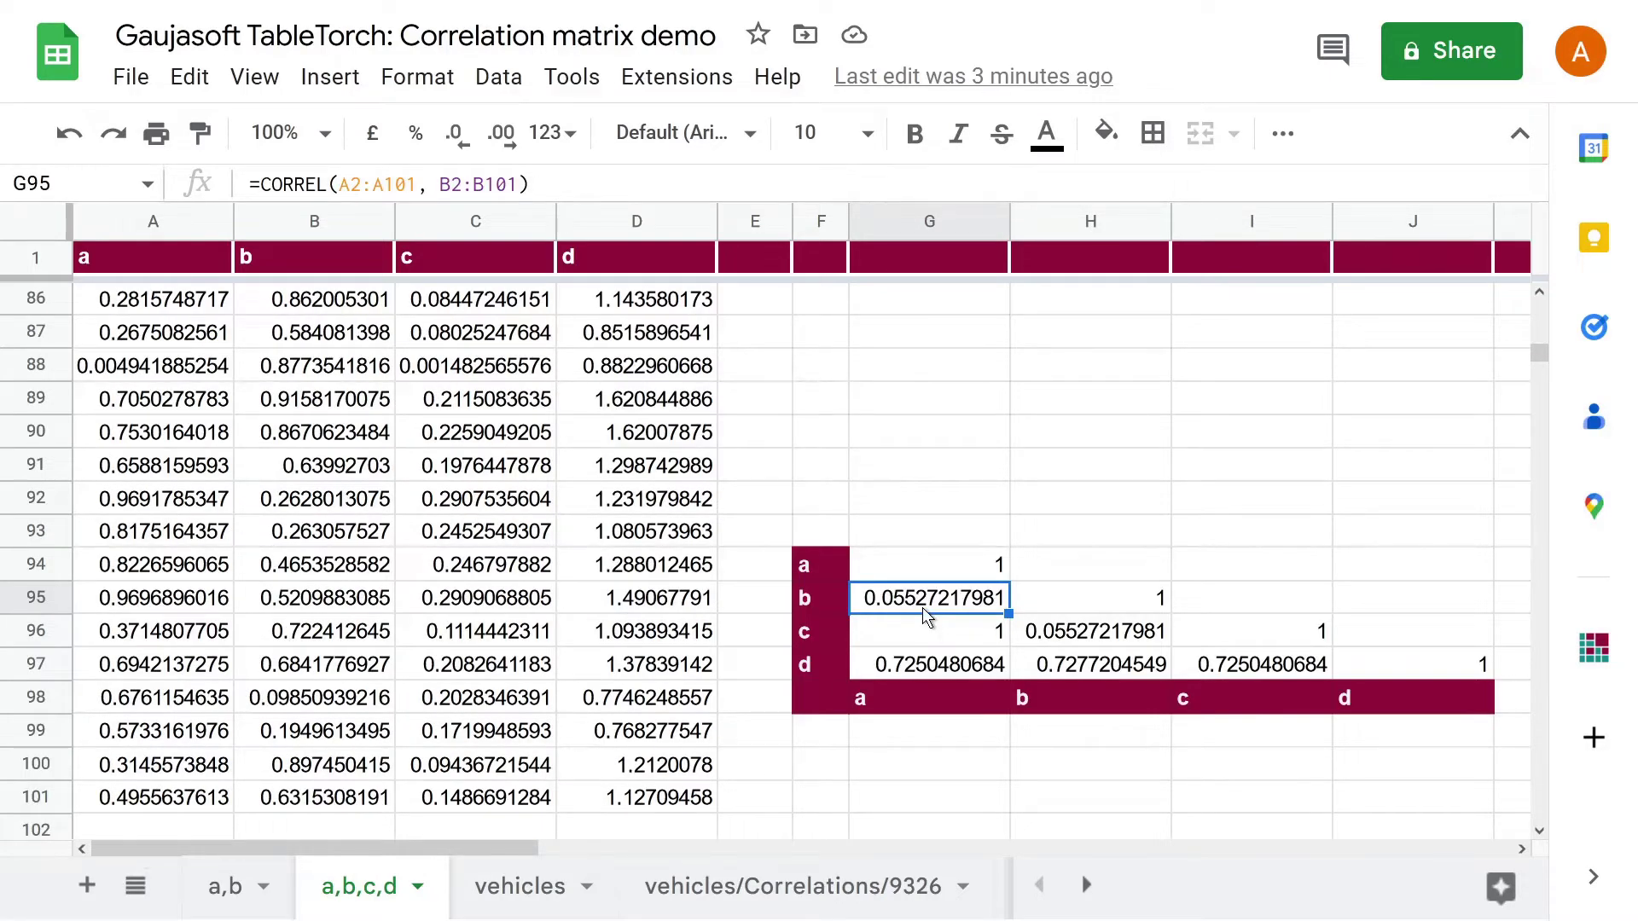
Examine the CORREL formulas for c against a and b, and row d's coefficients, in the filled correlation matrix
left_click(988, 645)
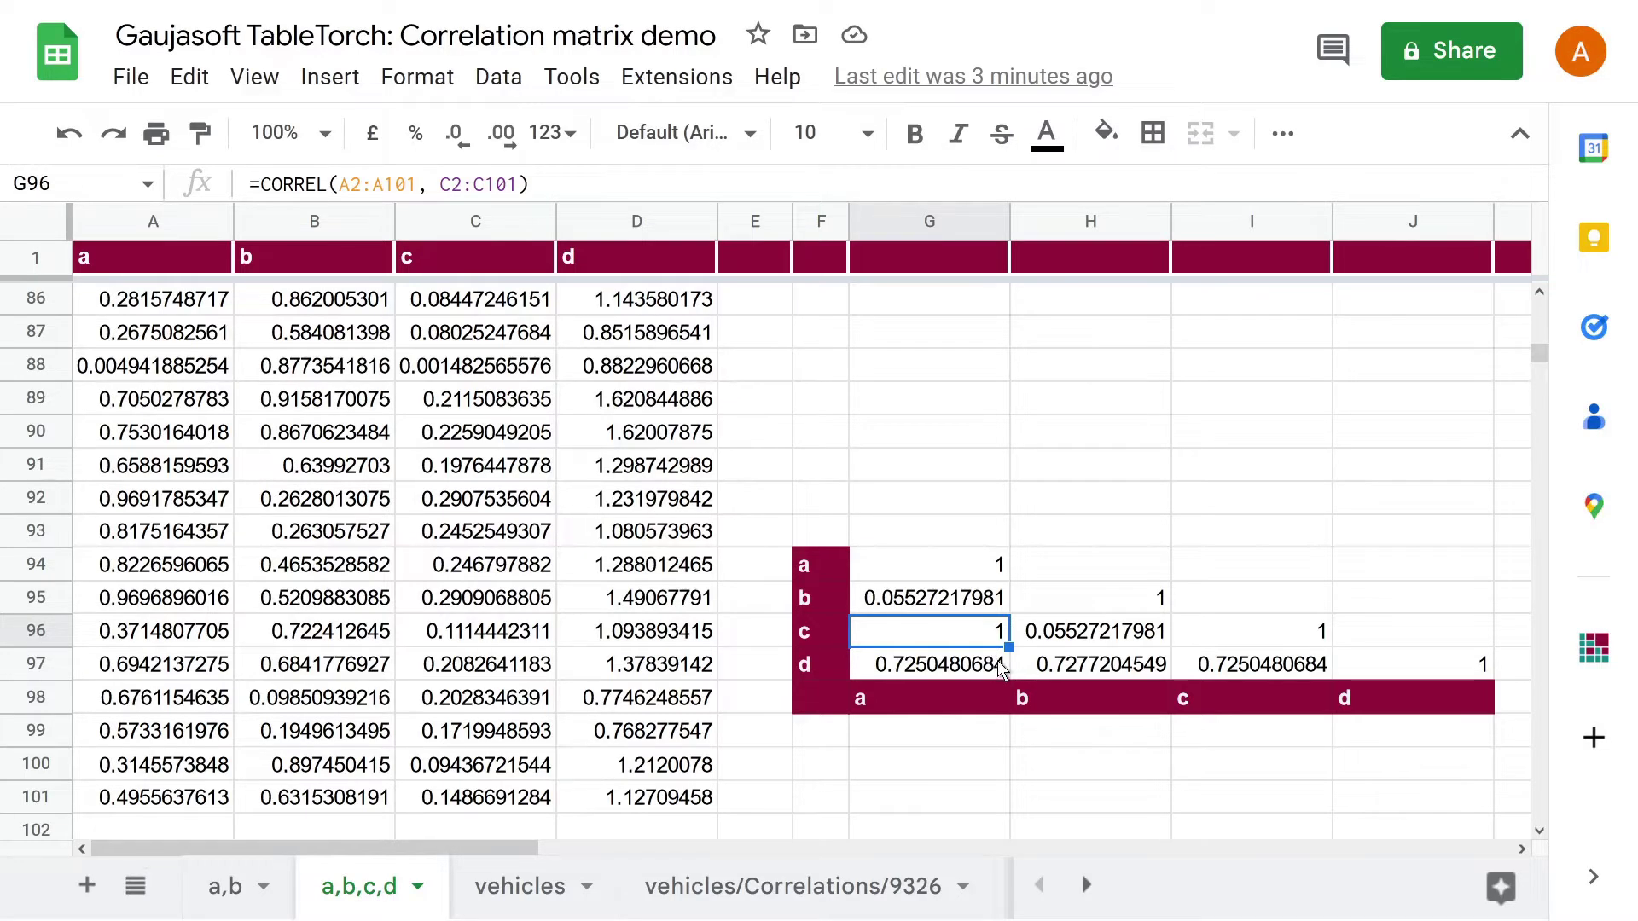
left_click(1074, 644)
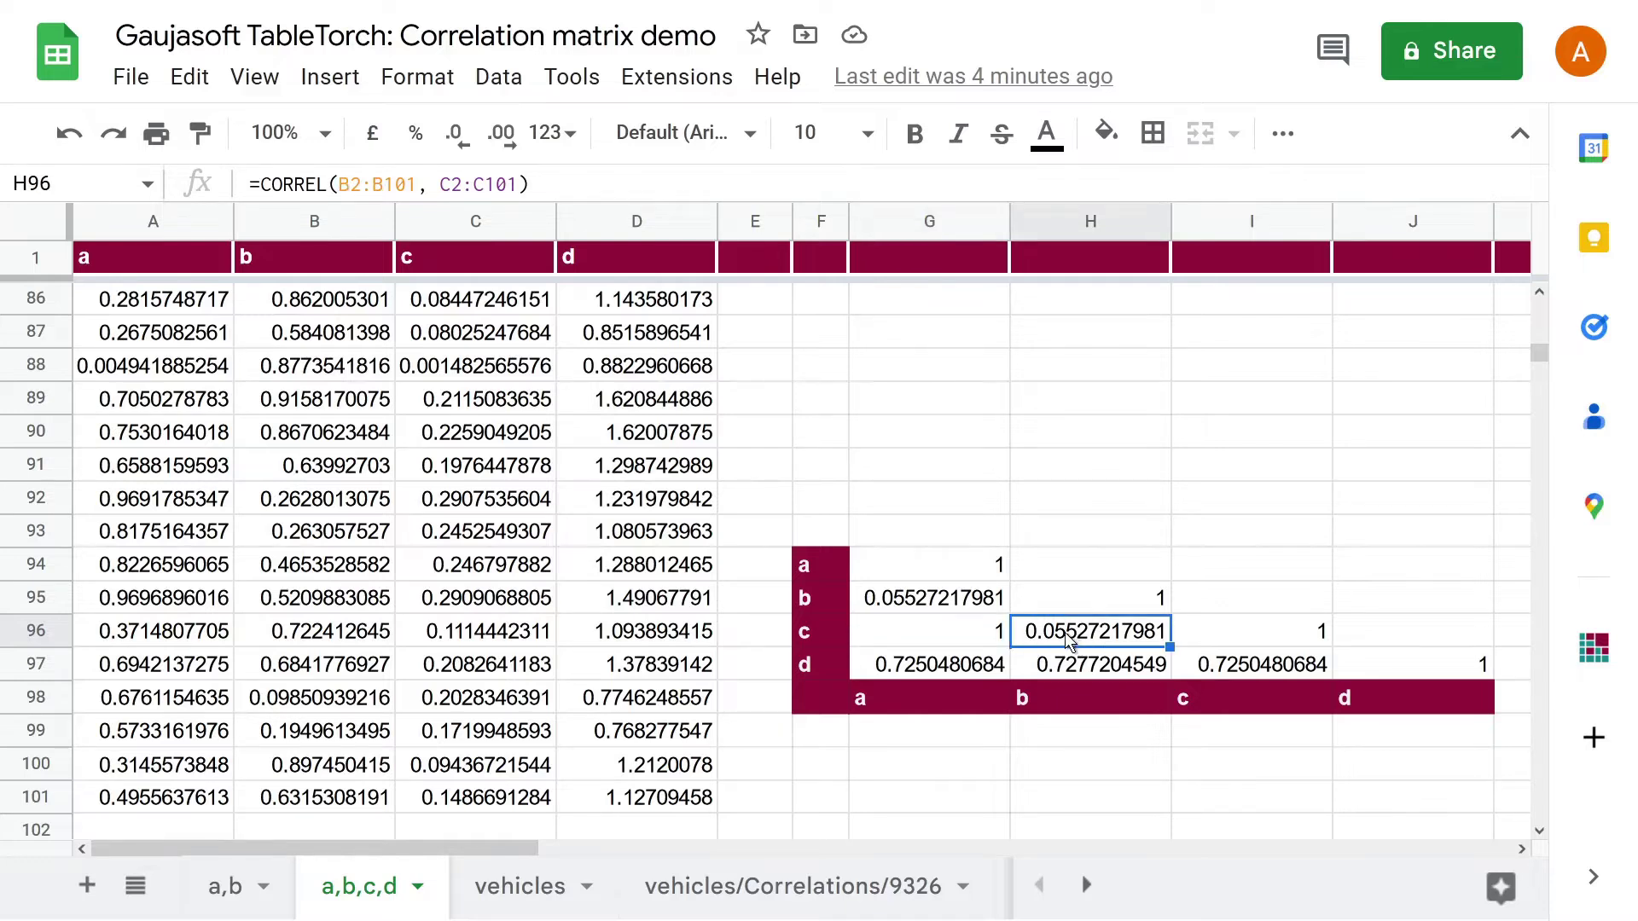
left_click(971, 602)
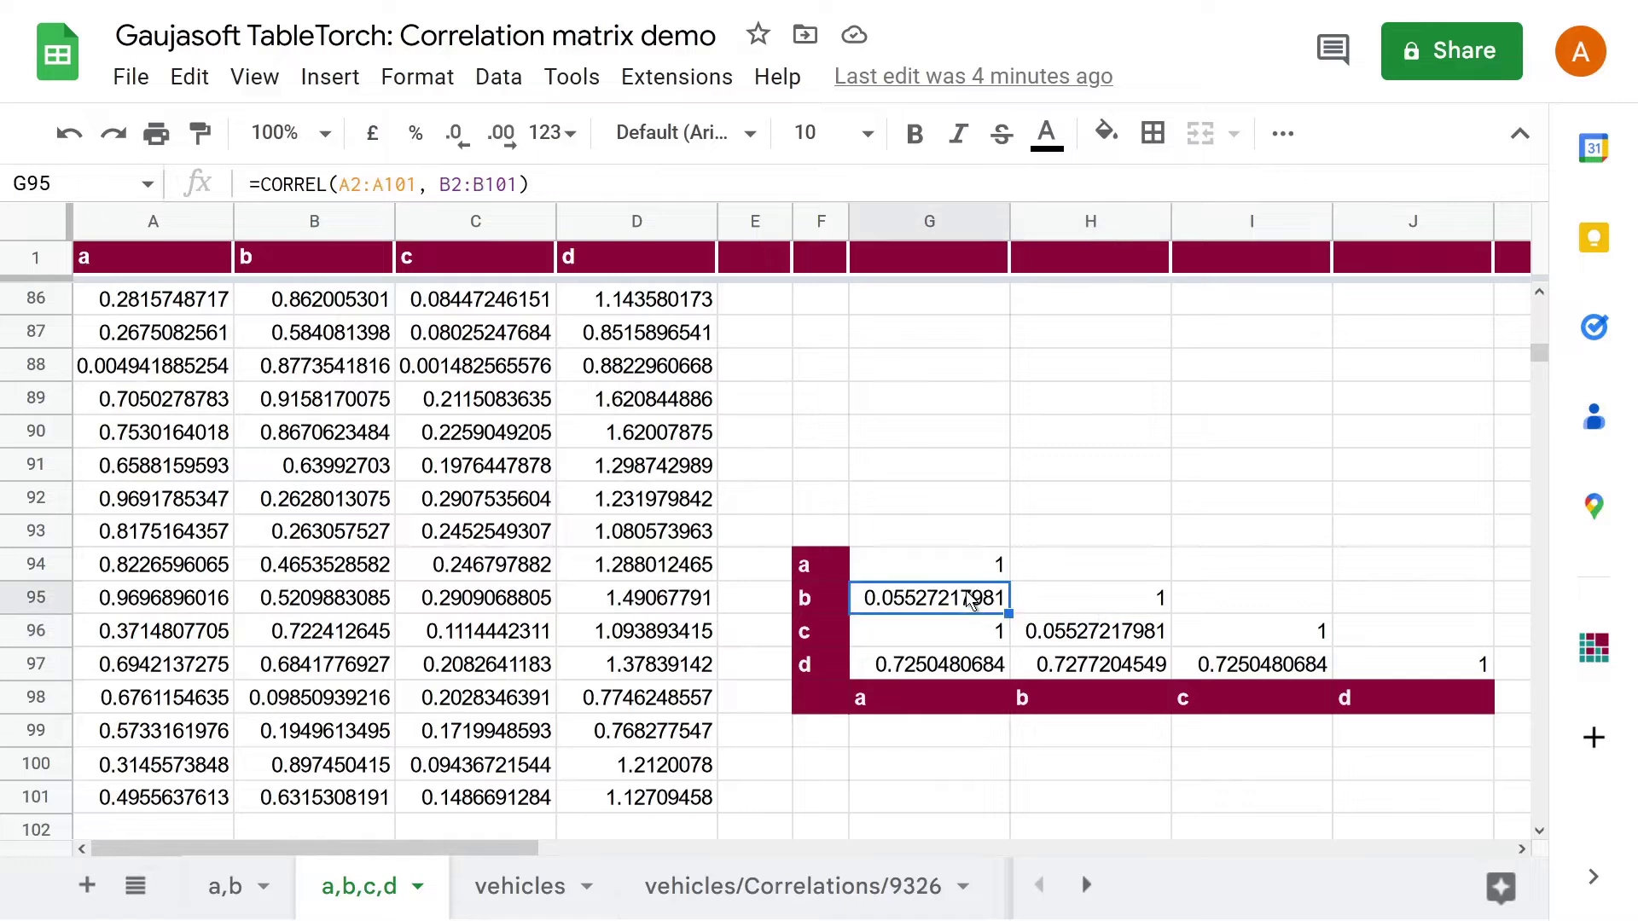
left_click_drag(819, 664, 1263, 676)
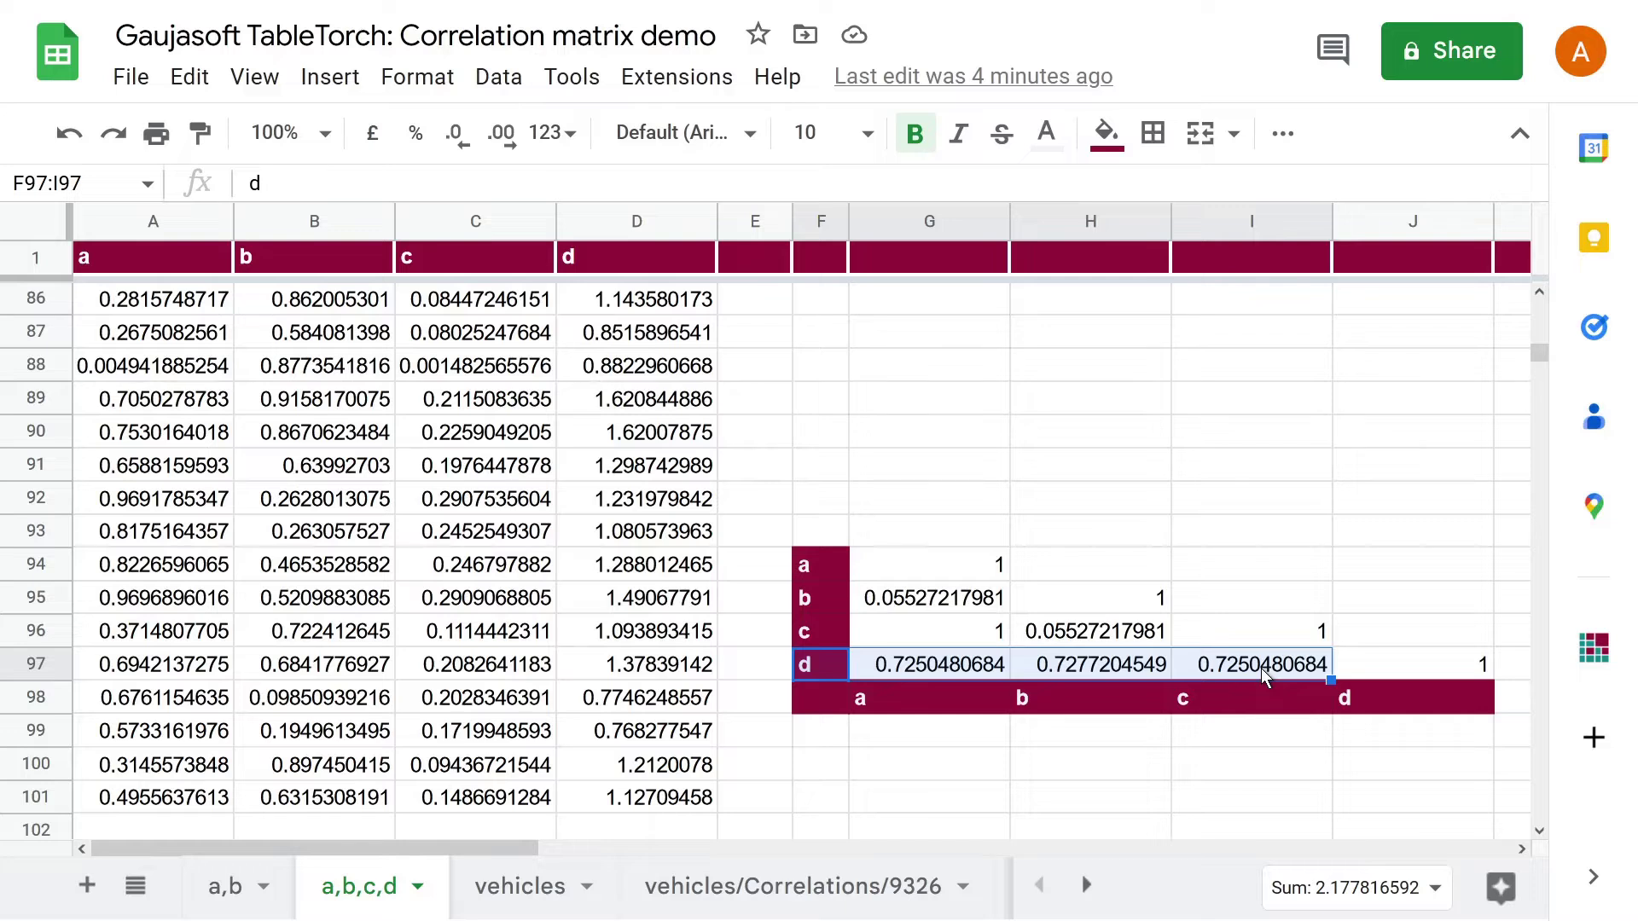
key("ctrl+a")
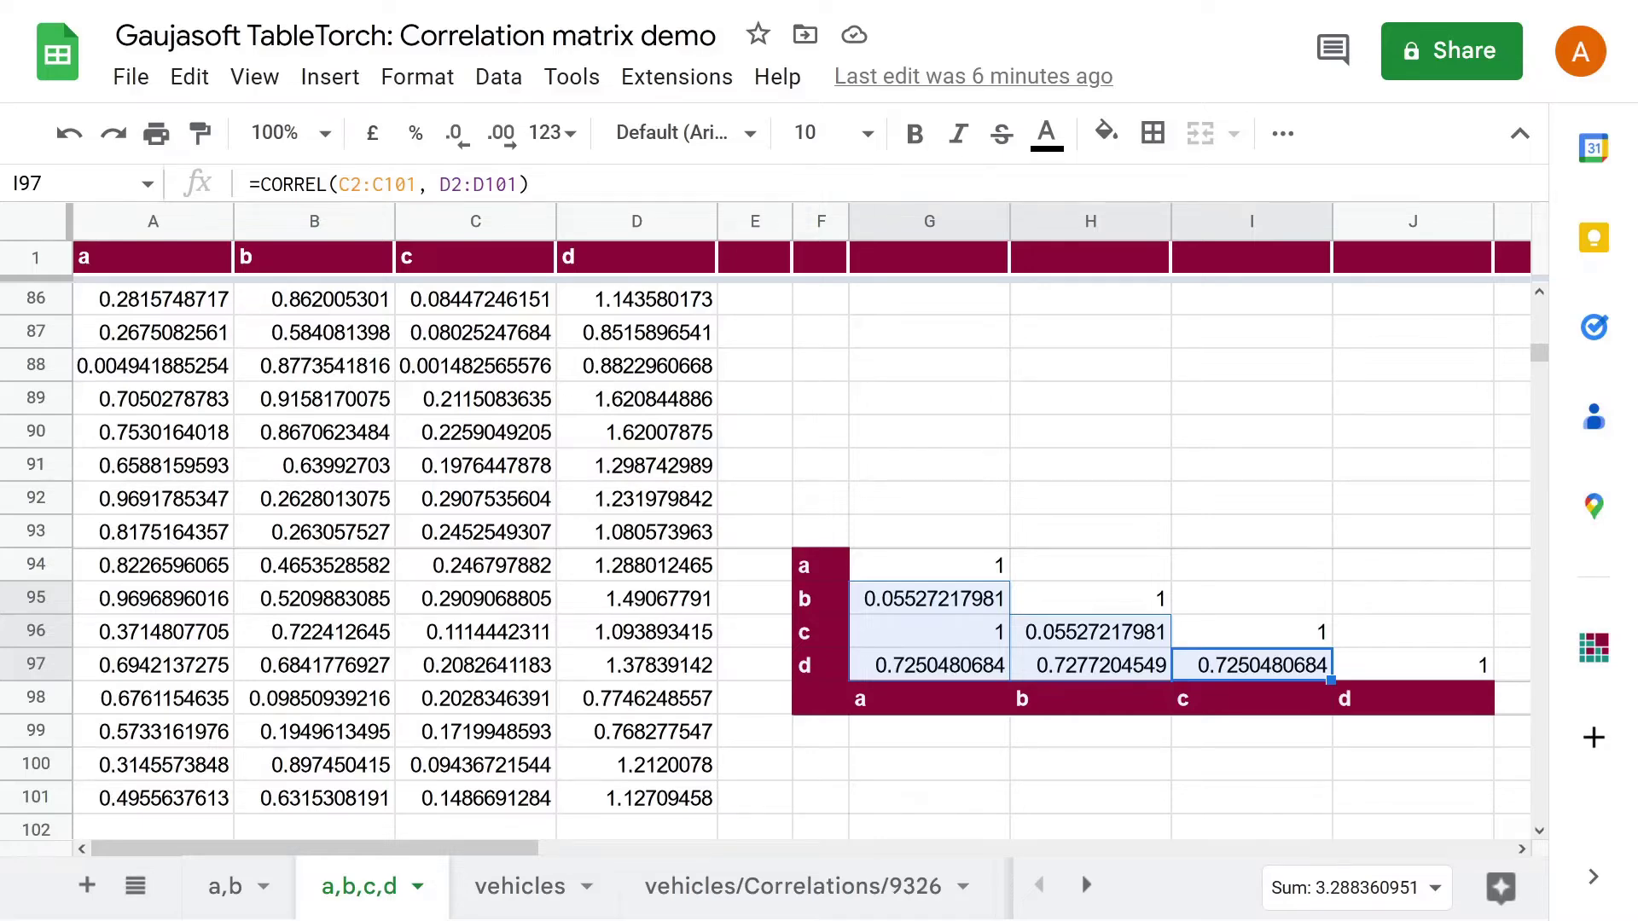
On the vehicles sheet, open the TableTorch add-on and select the full data range A1:Z1000
key("ctrl+shift+Page_Down")
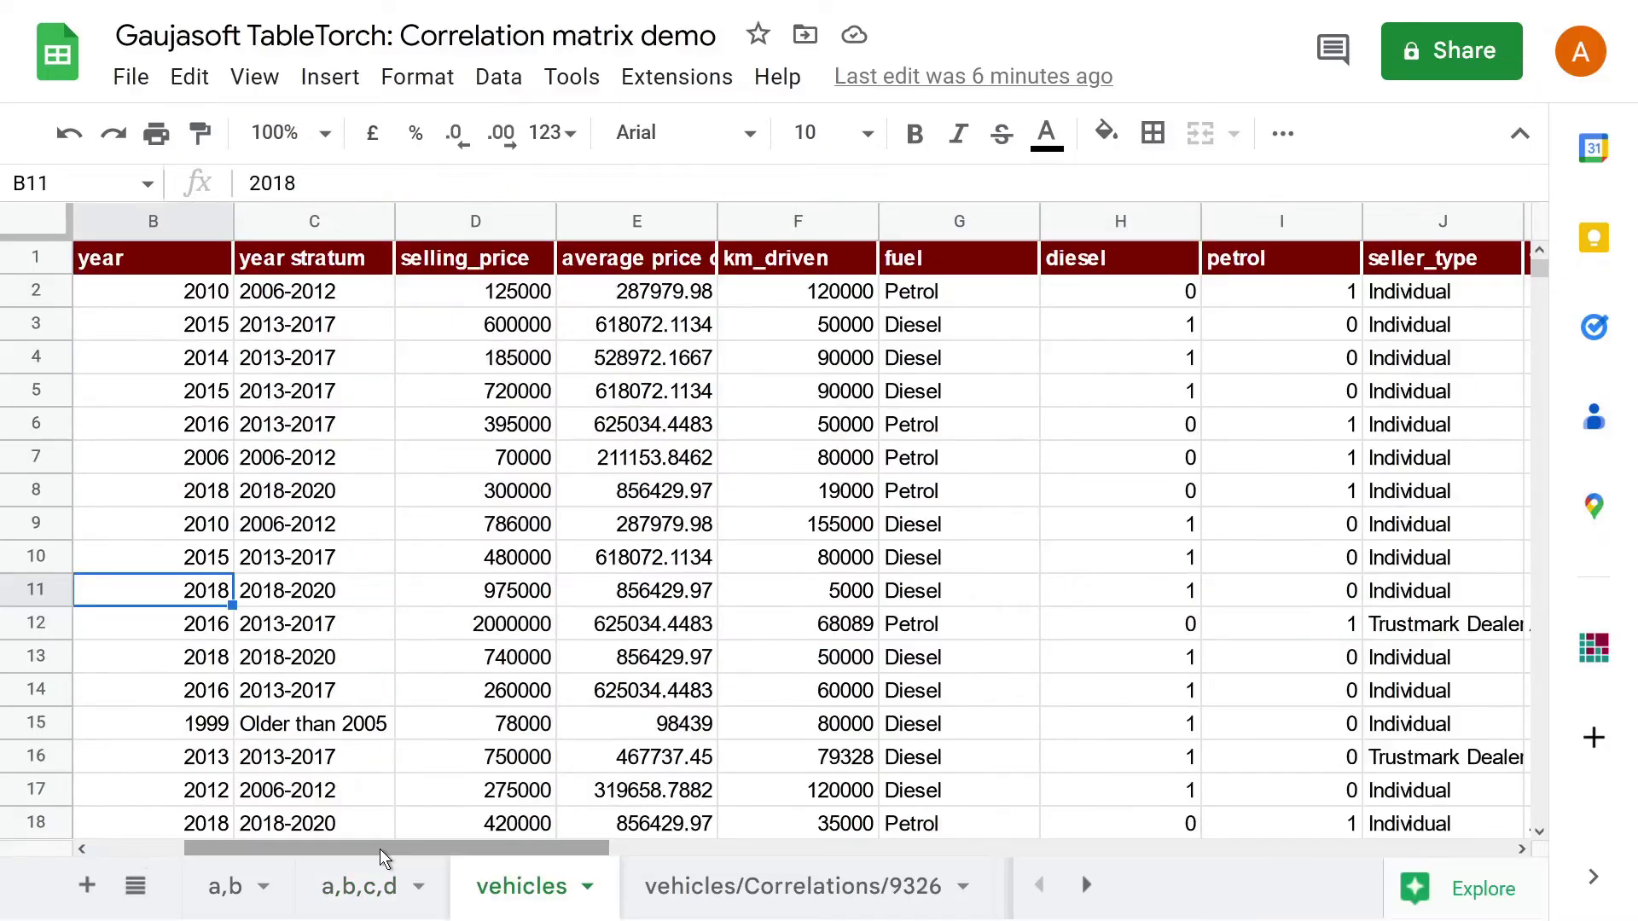
left_click_drag(381, 857, 1099, 830)
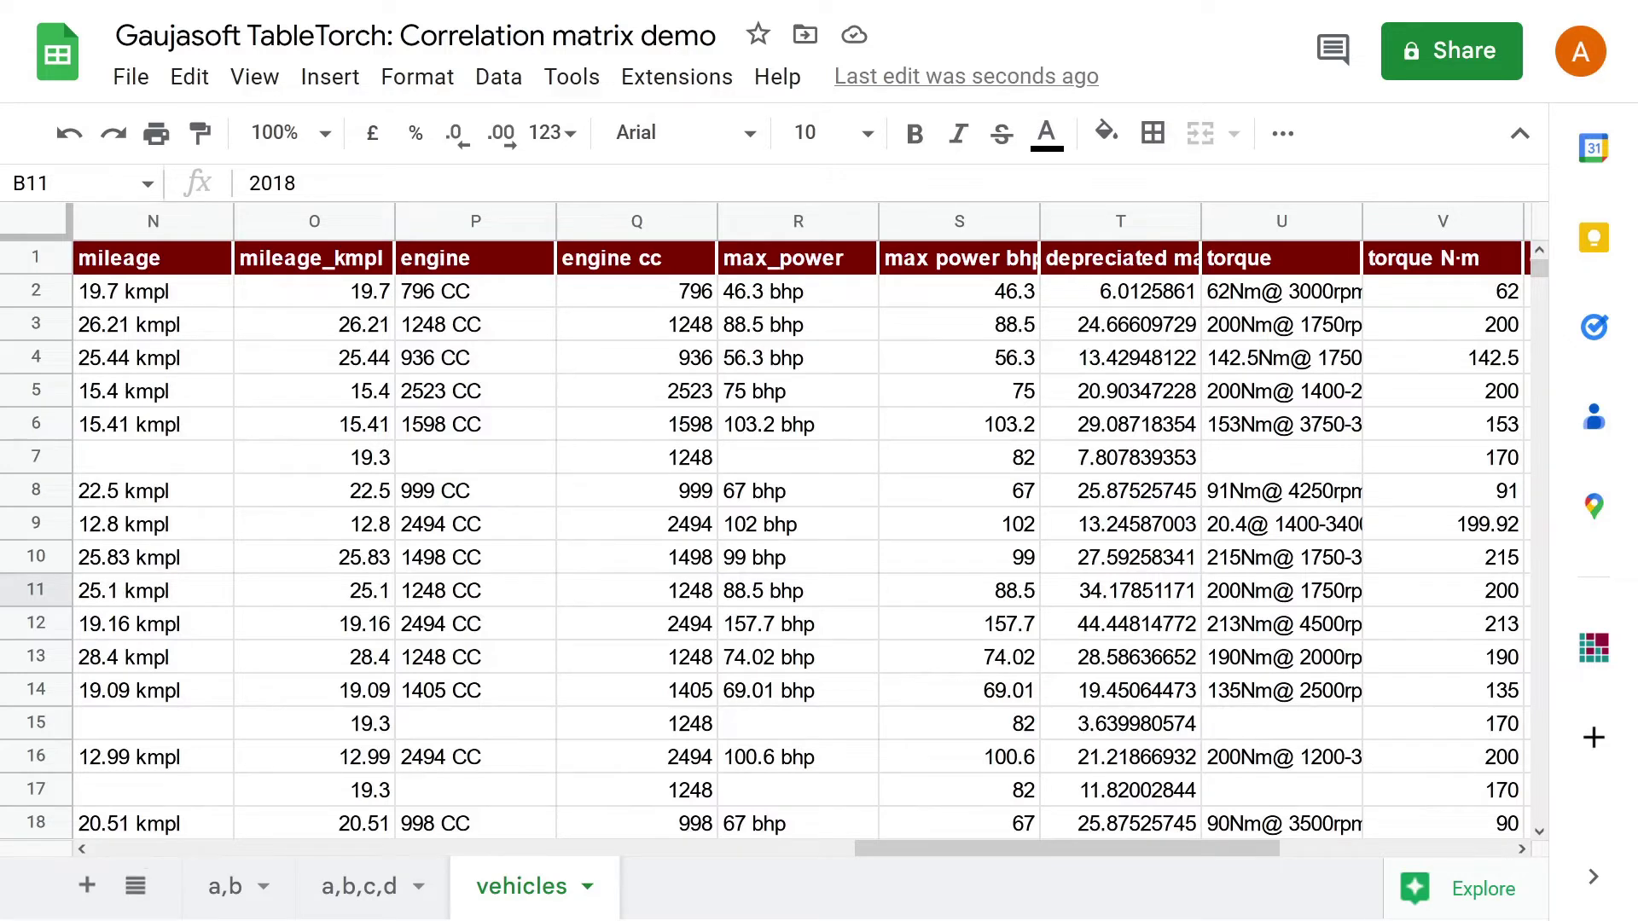
left_click(1594, 657)
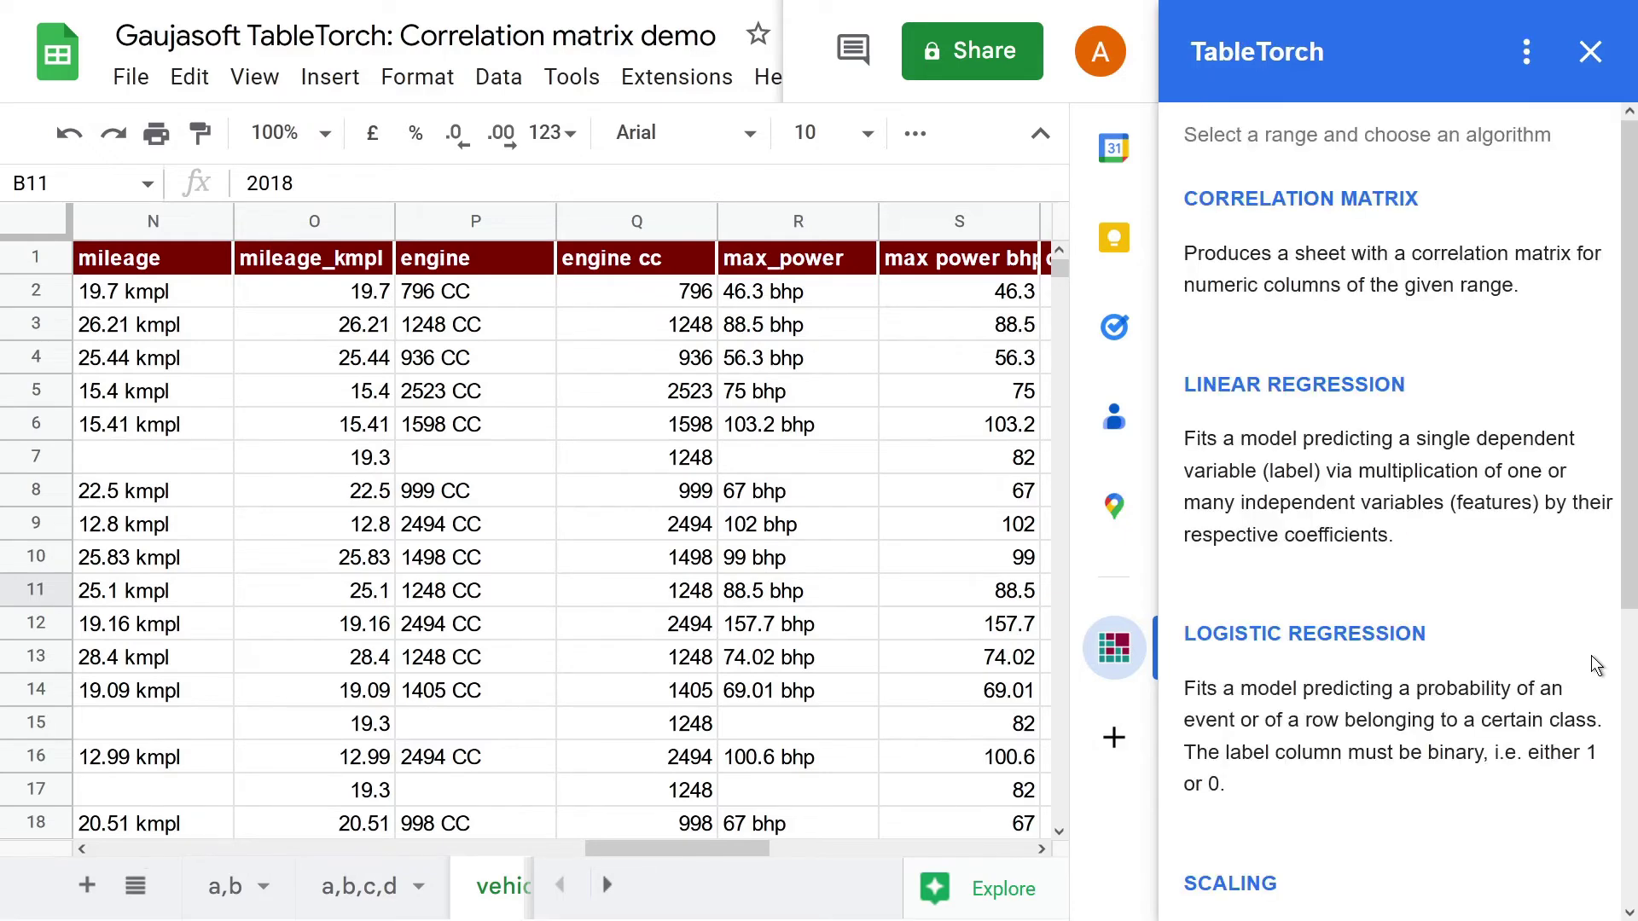
key("ctrl+Home")
key("ctrl+shift+Right")
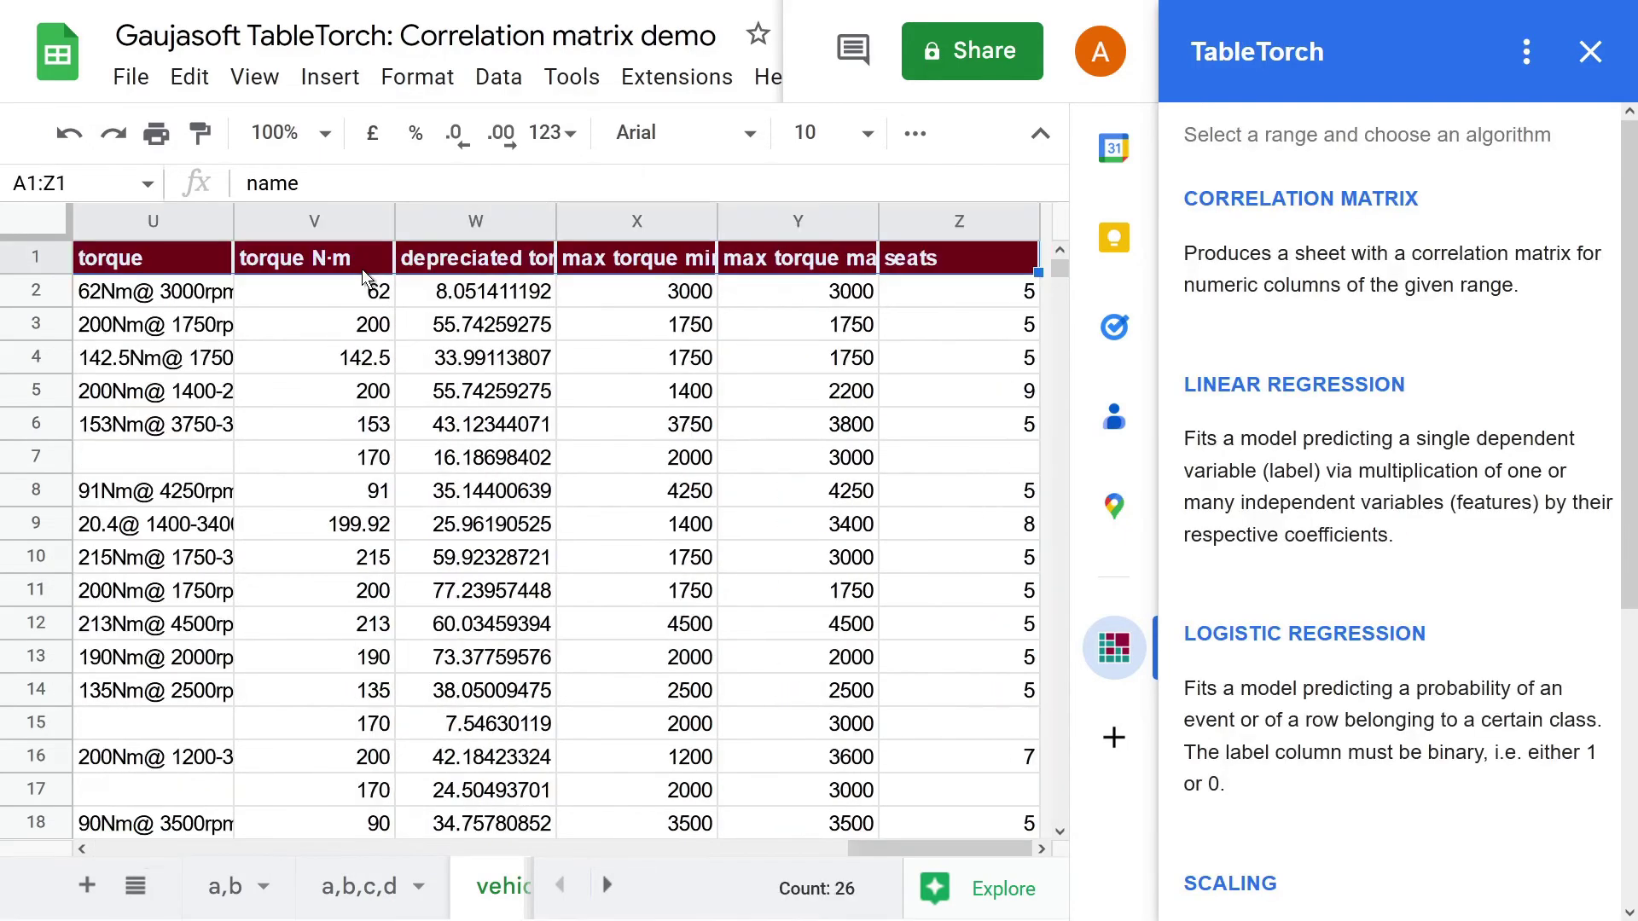
key("shift+Down")
key("ctrl+shift+Down")
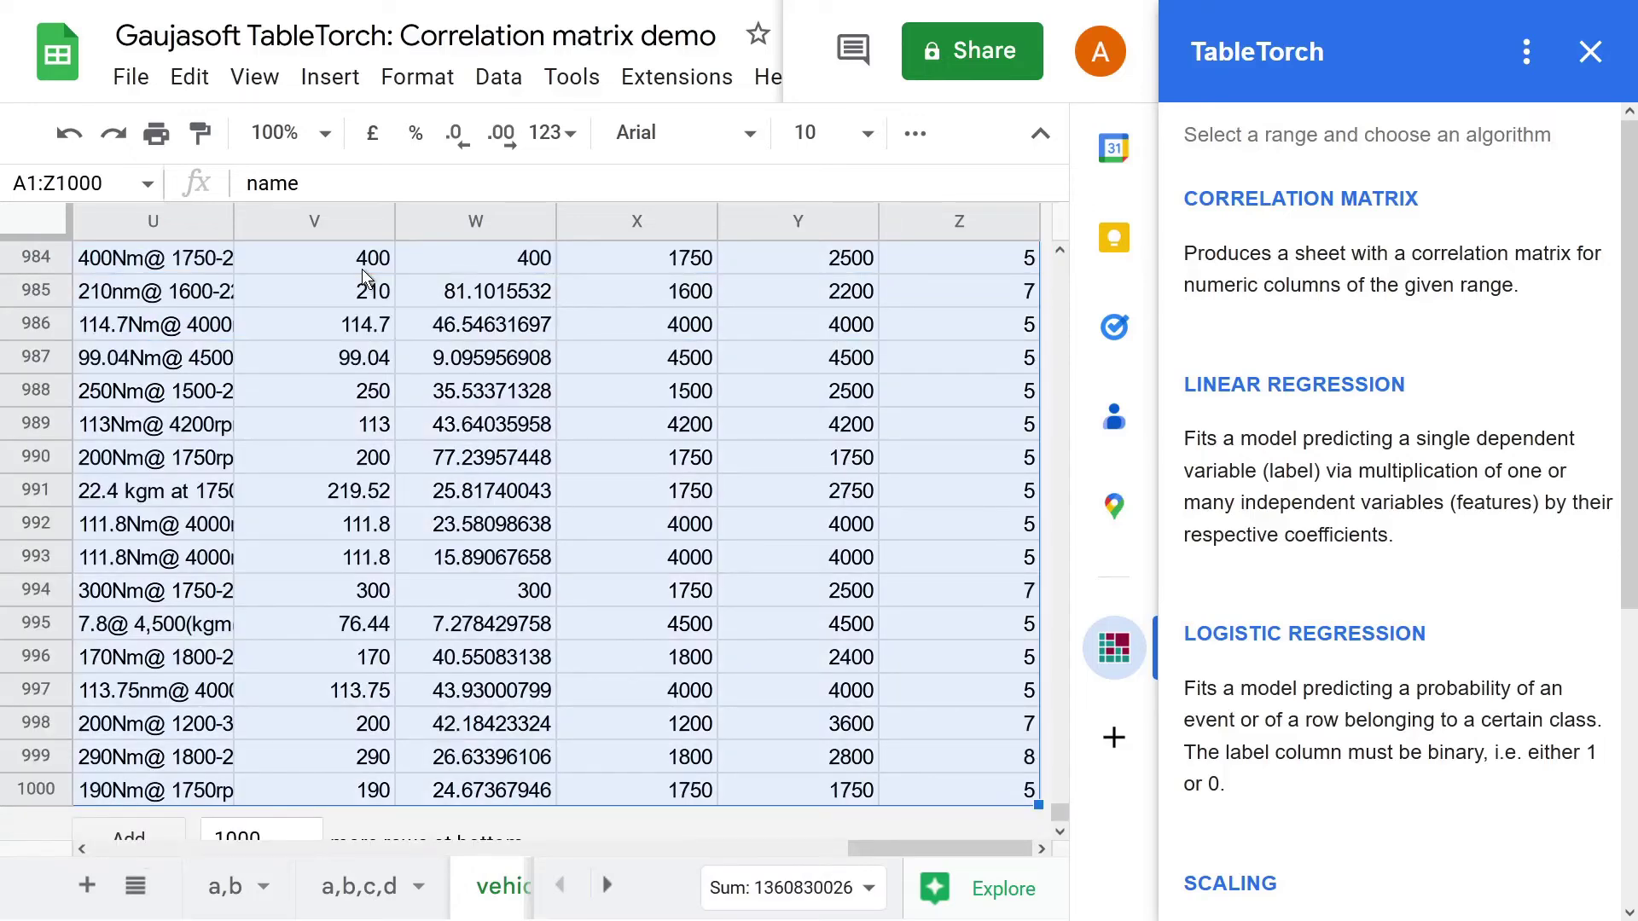
Review the included columns and compute a Pearson correlation matrix of the selected range with the Dark cyan-white-burgundy color scheme
left_click(1205, 211)
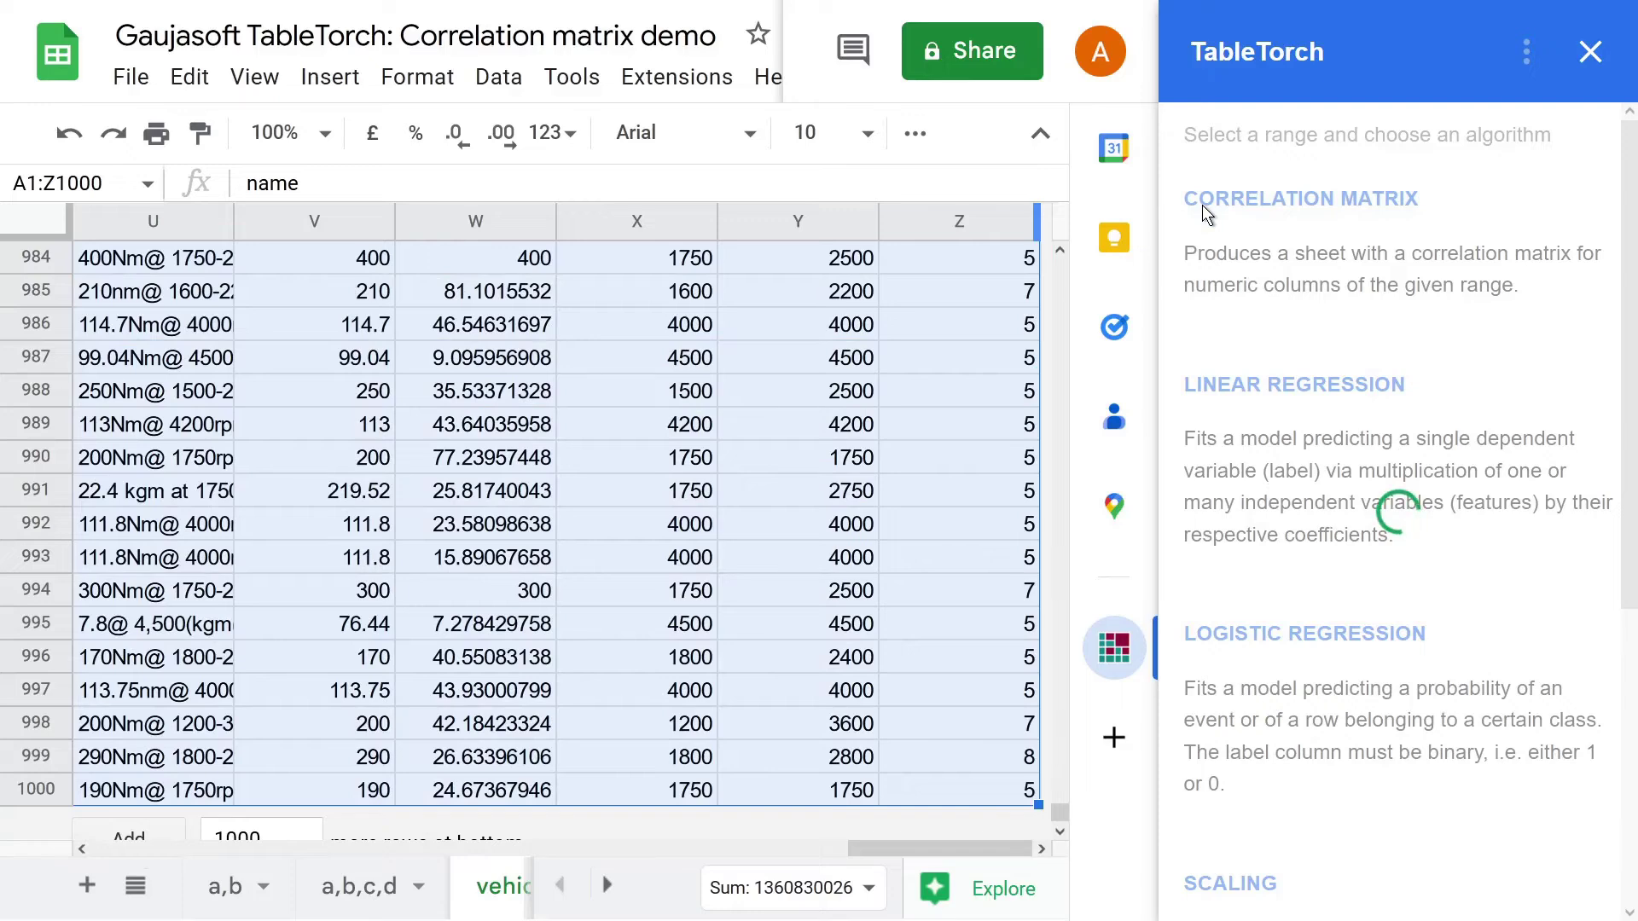
scroll(1497, 730, "down", 2)
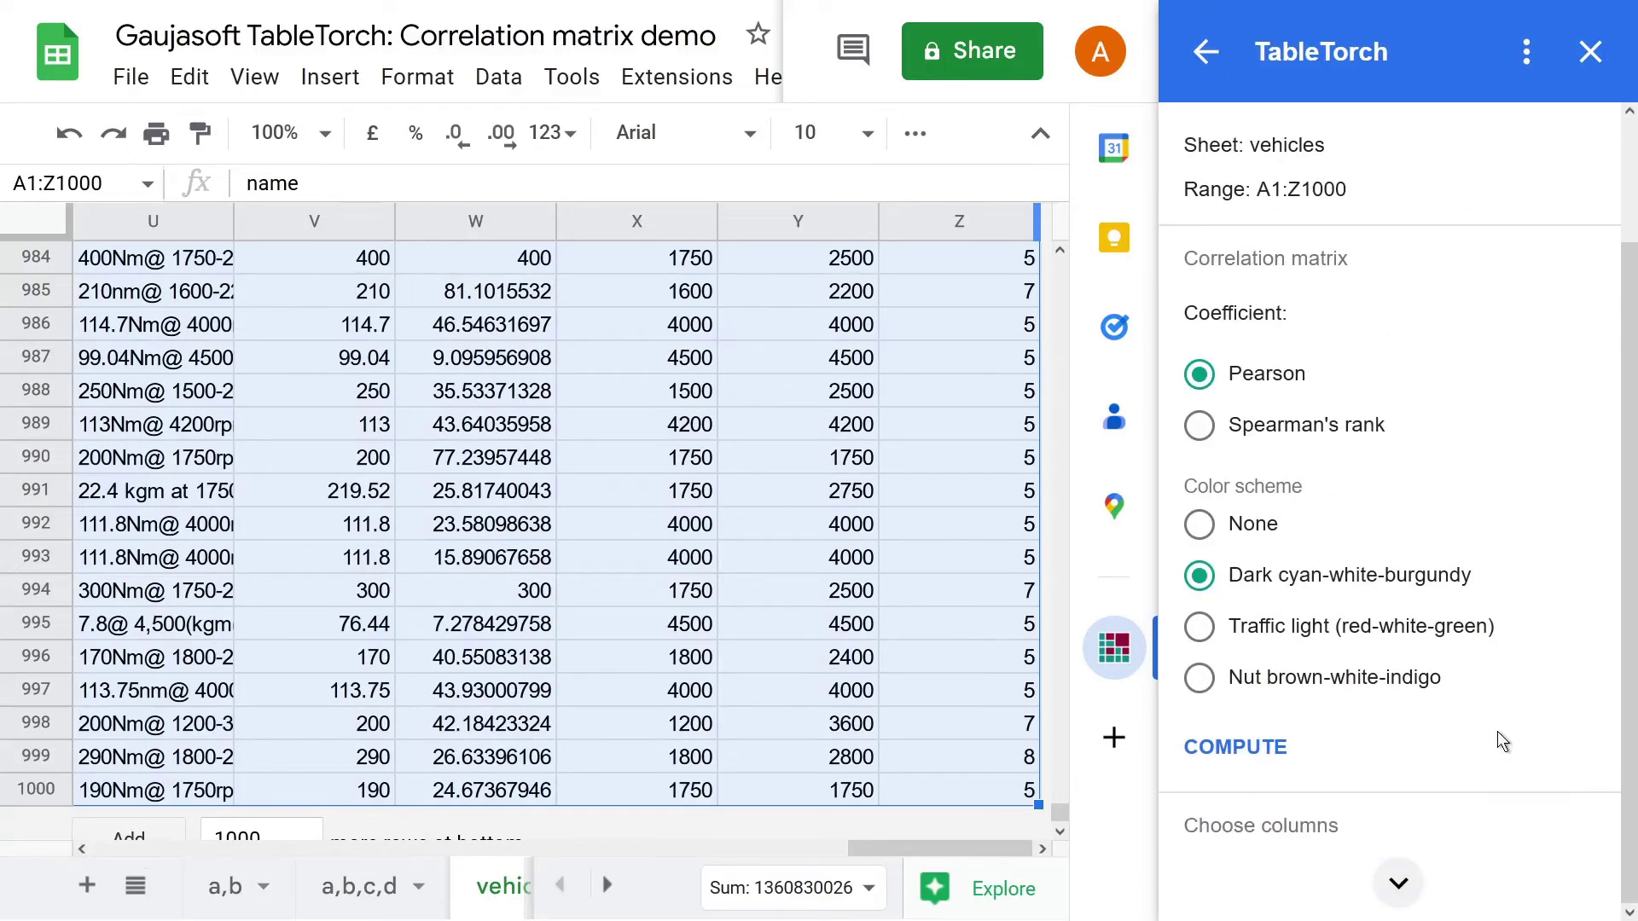
left_click(1397, 883)
scroll(1422, 734, "down", 7)
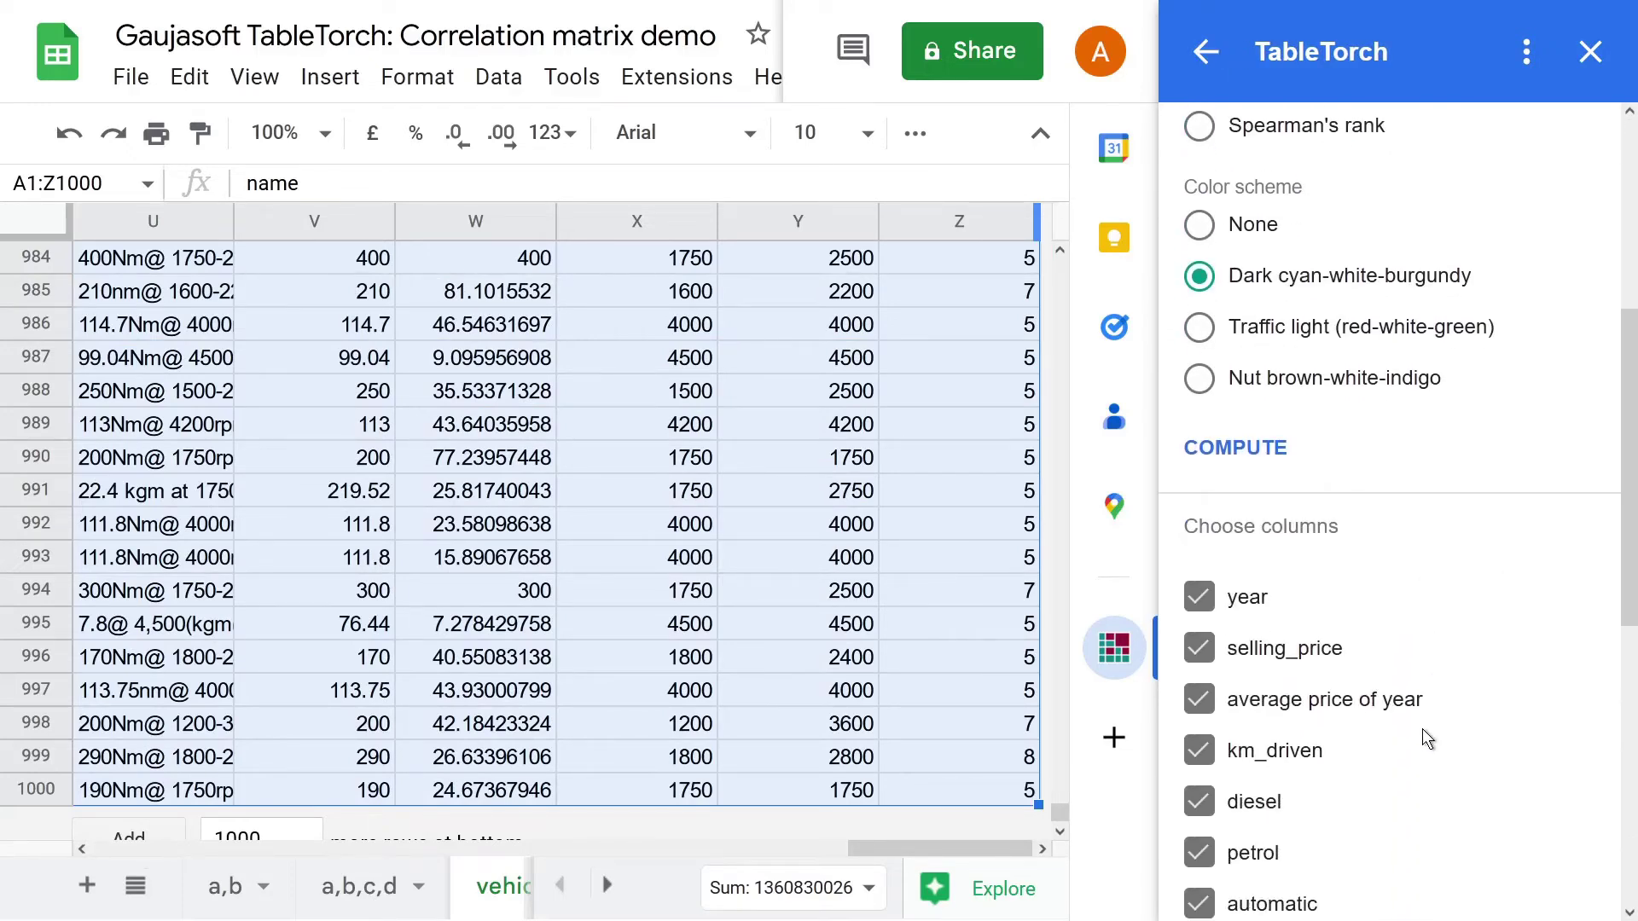
scroll(1421, 728, "down", 4)
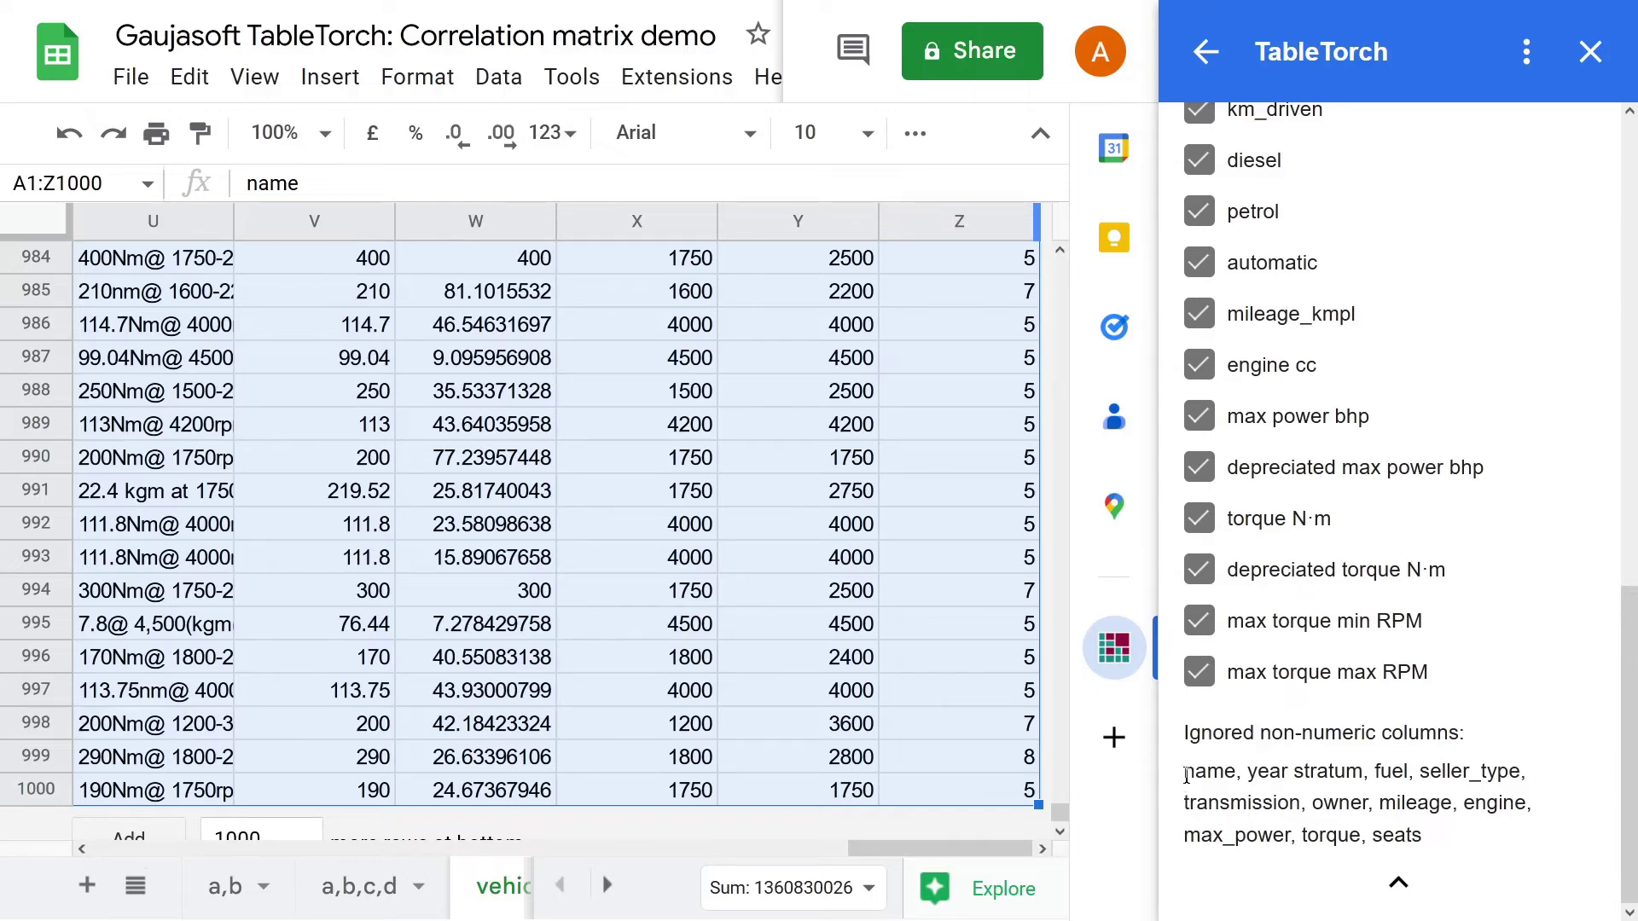
scroll(1185, 776, "up", 10)
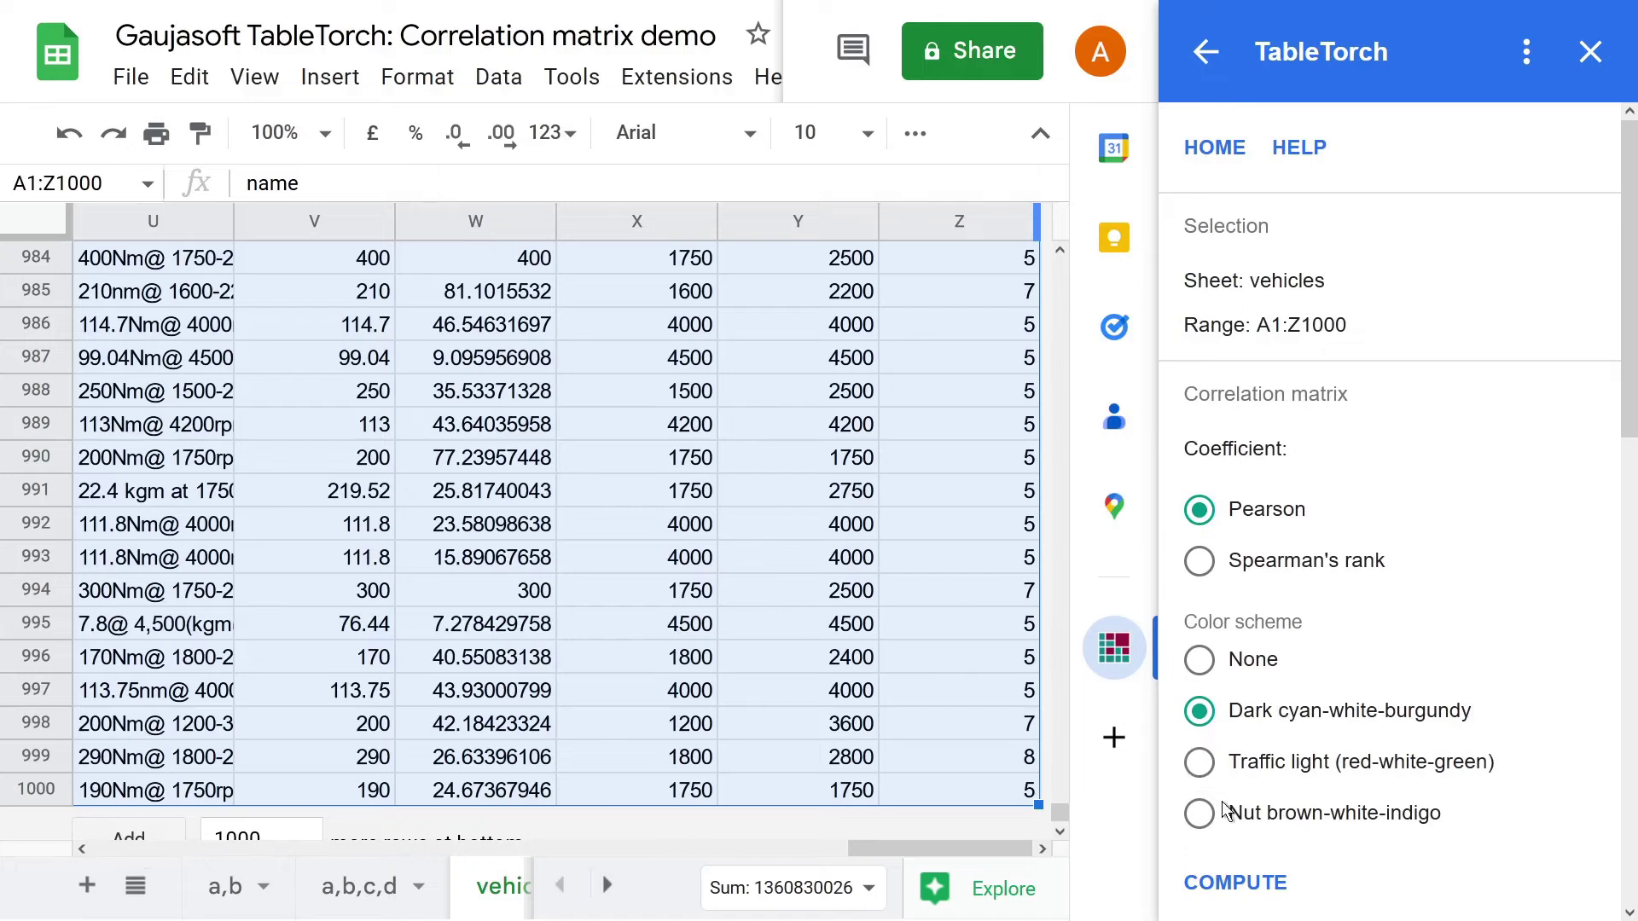
left_click(1250, 884)
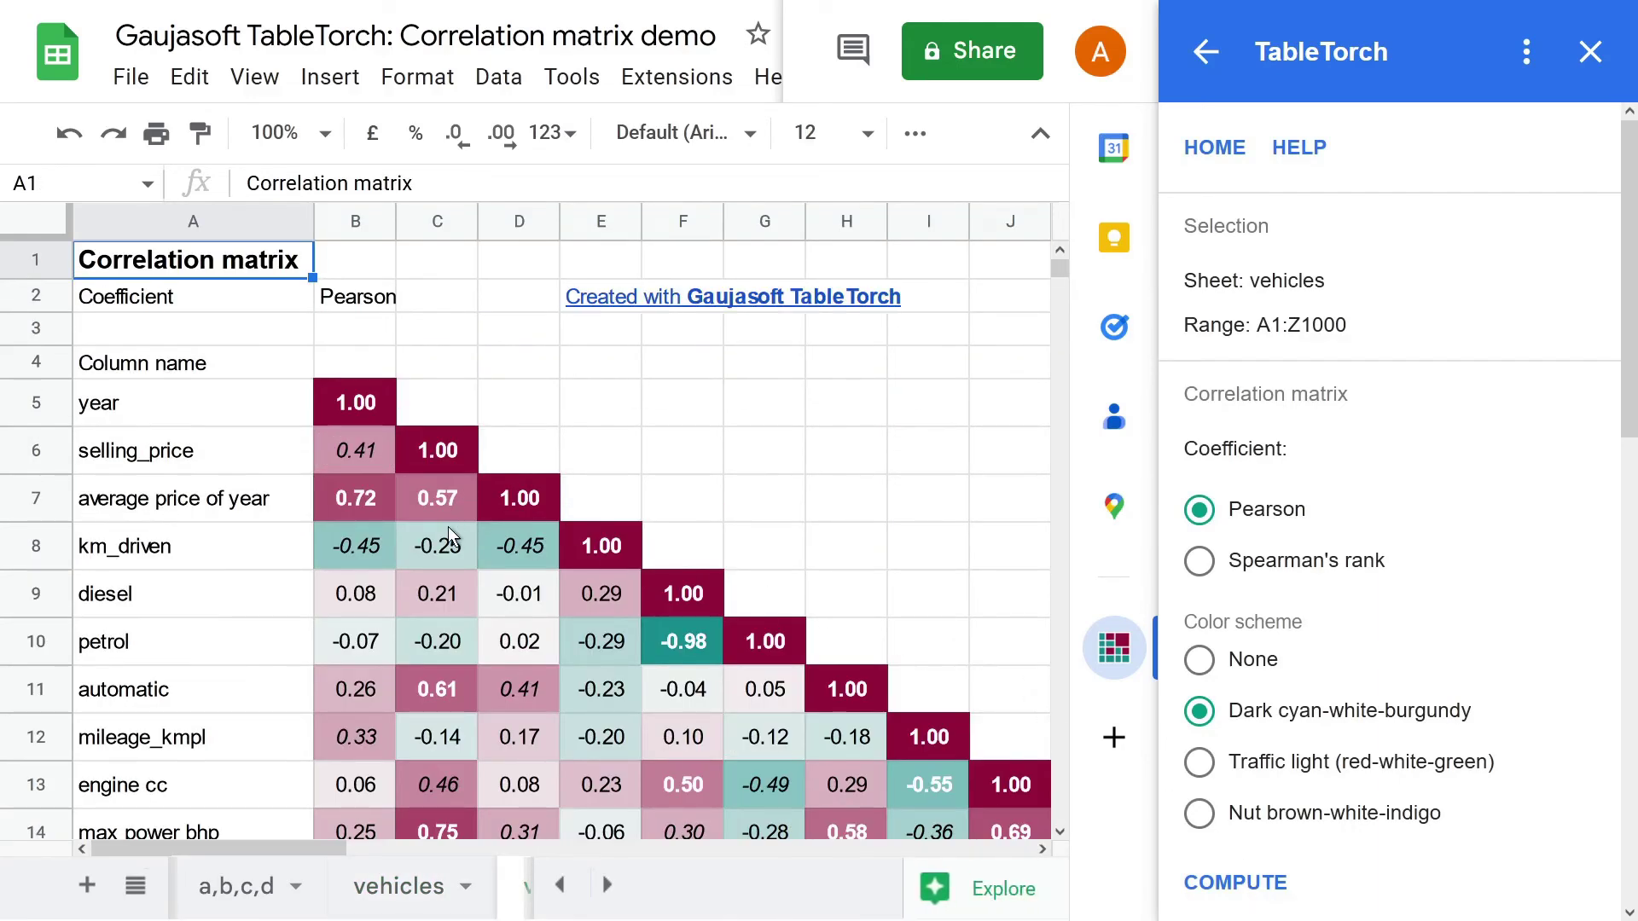
Look over the Pearson matrix, return to the vehicles sheet and compute a correlation matrix with the Spearman's rank coefficient
scroll(448, 526, "down", 5)
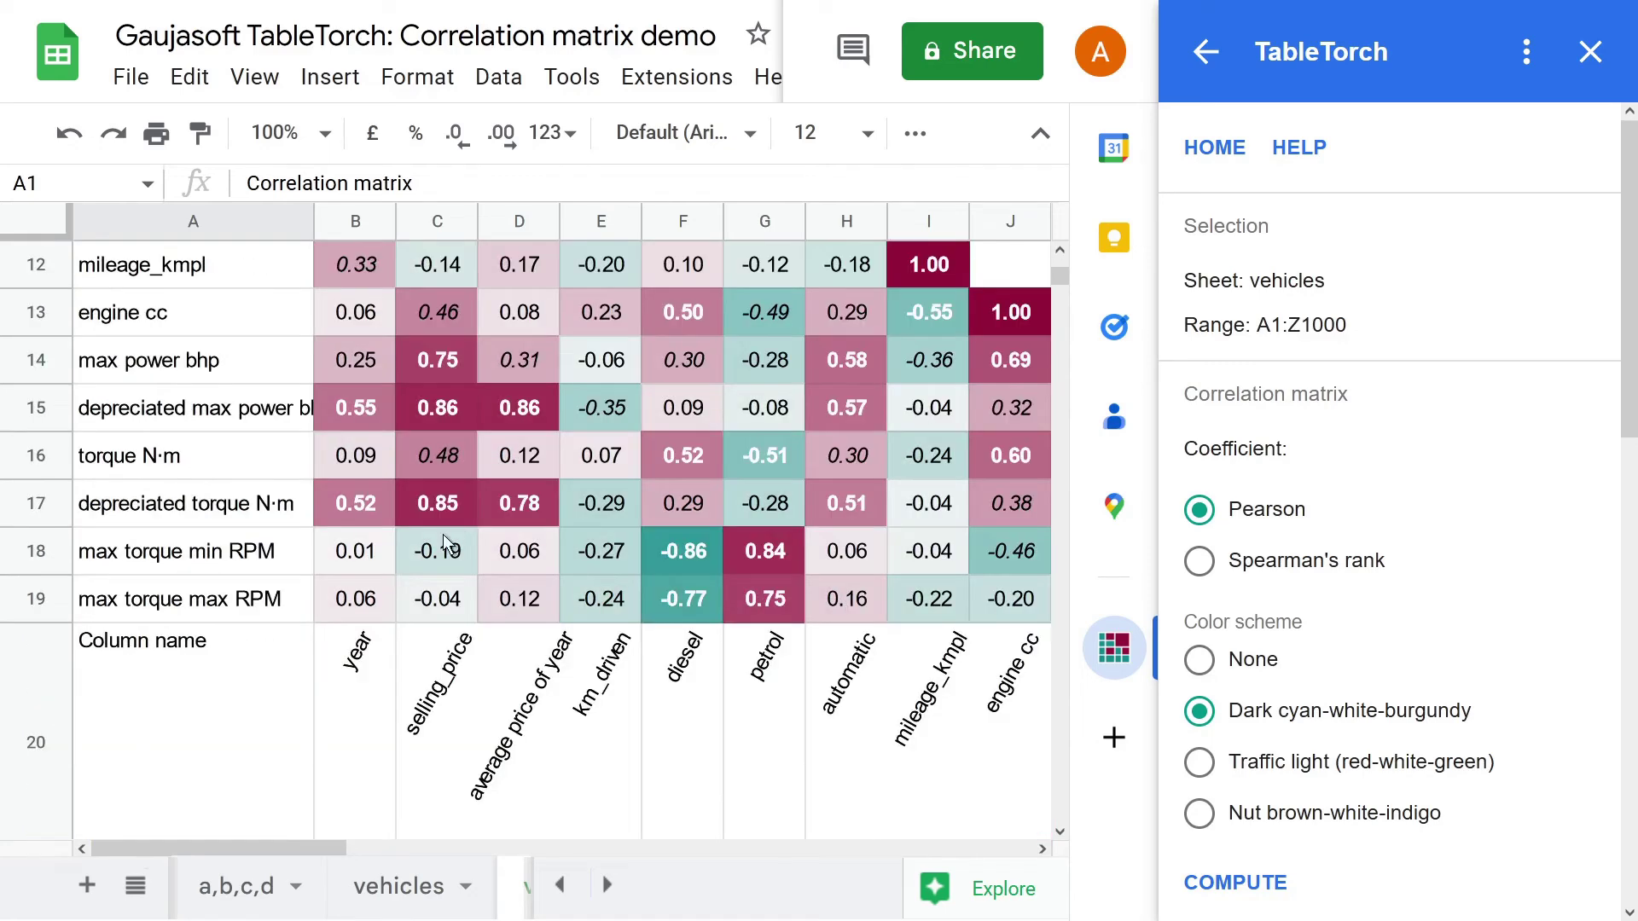
left_click_drag(309, 848, 515, 838)
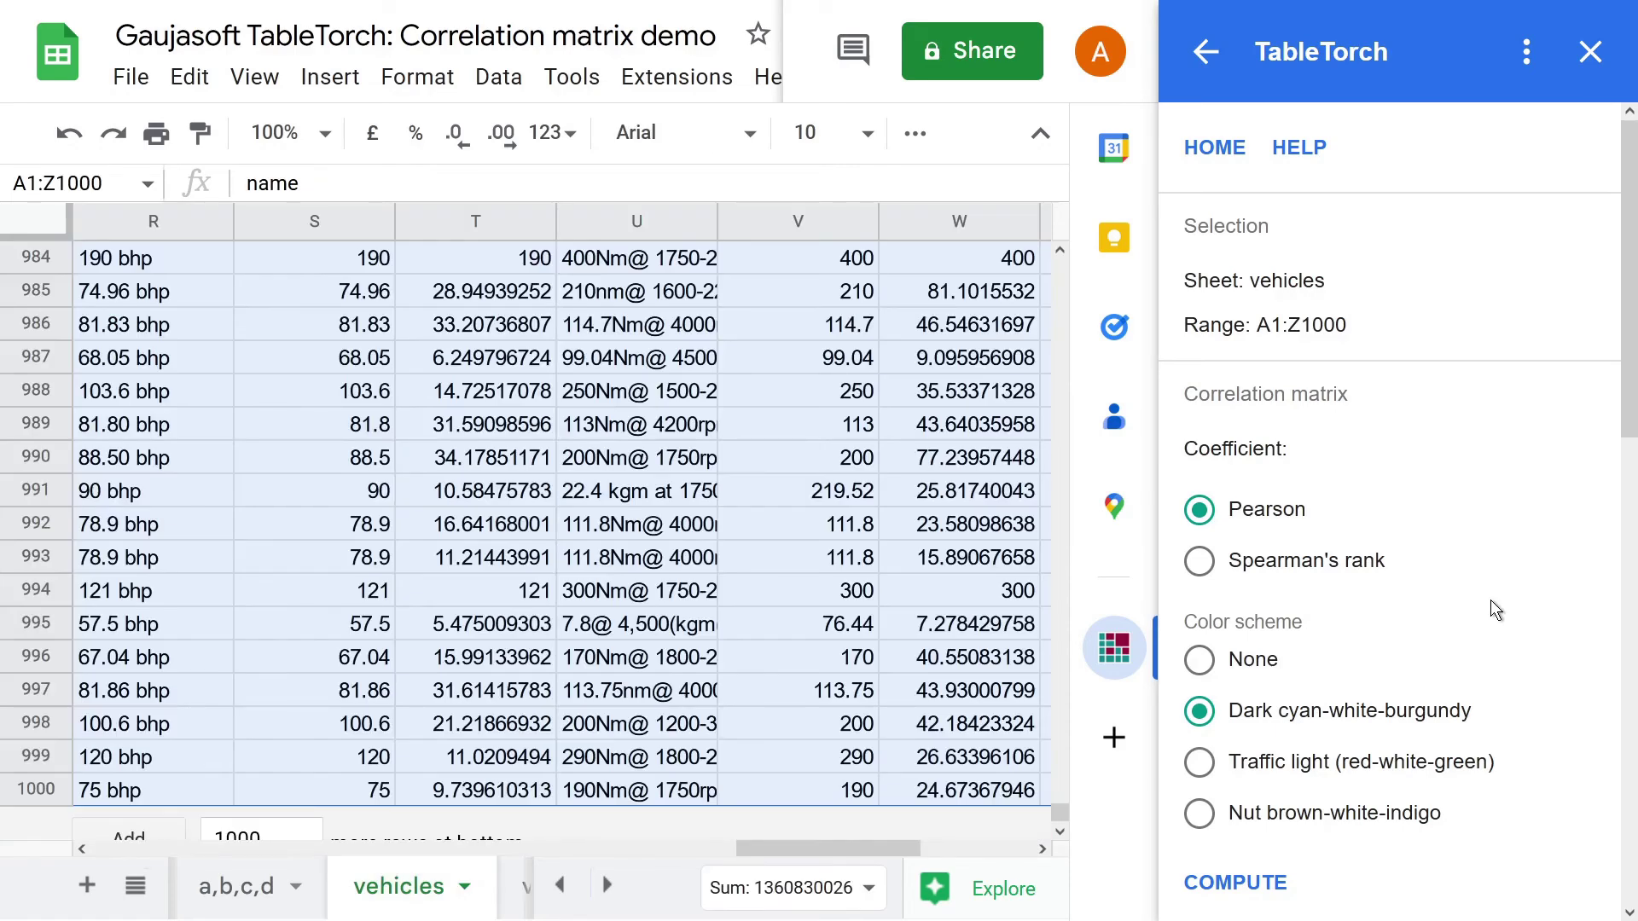
left_click(1328, 571)
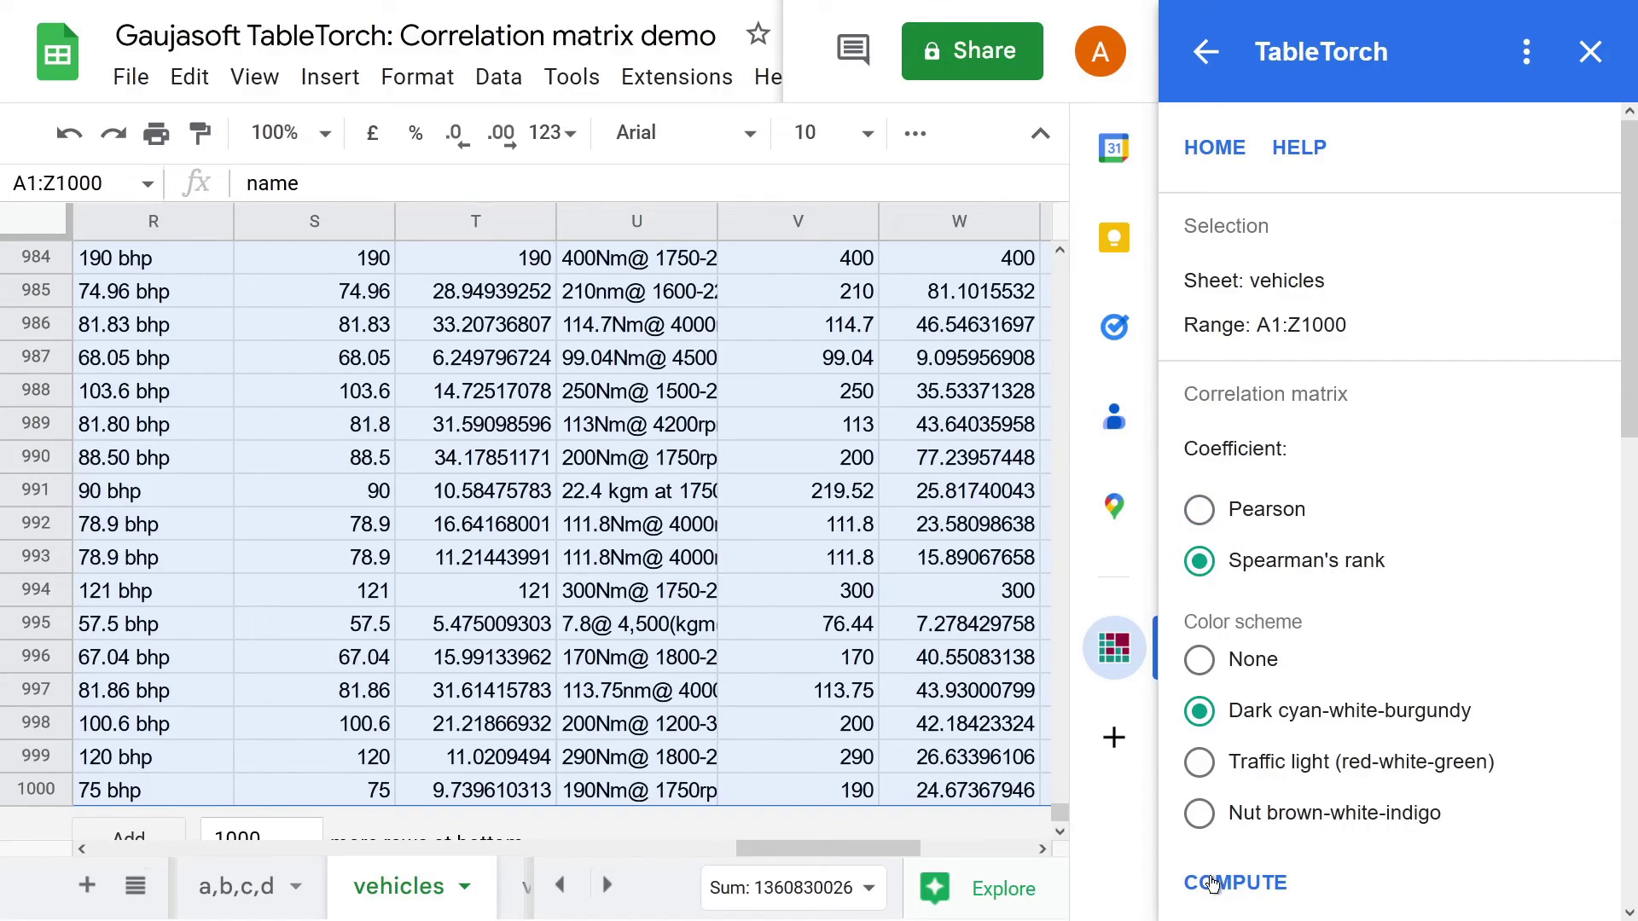
left_click(1211, 886)
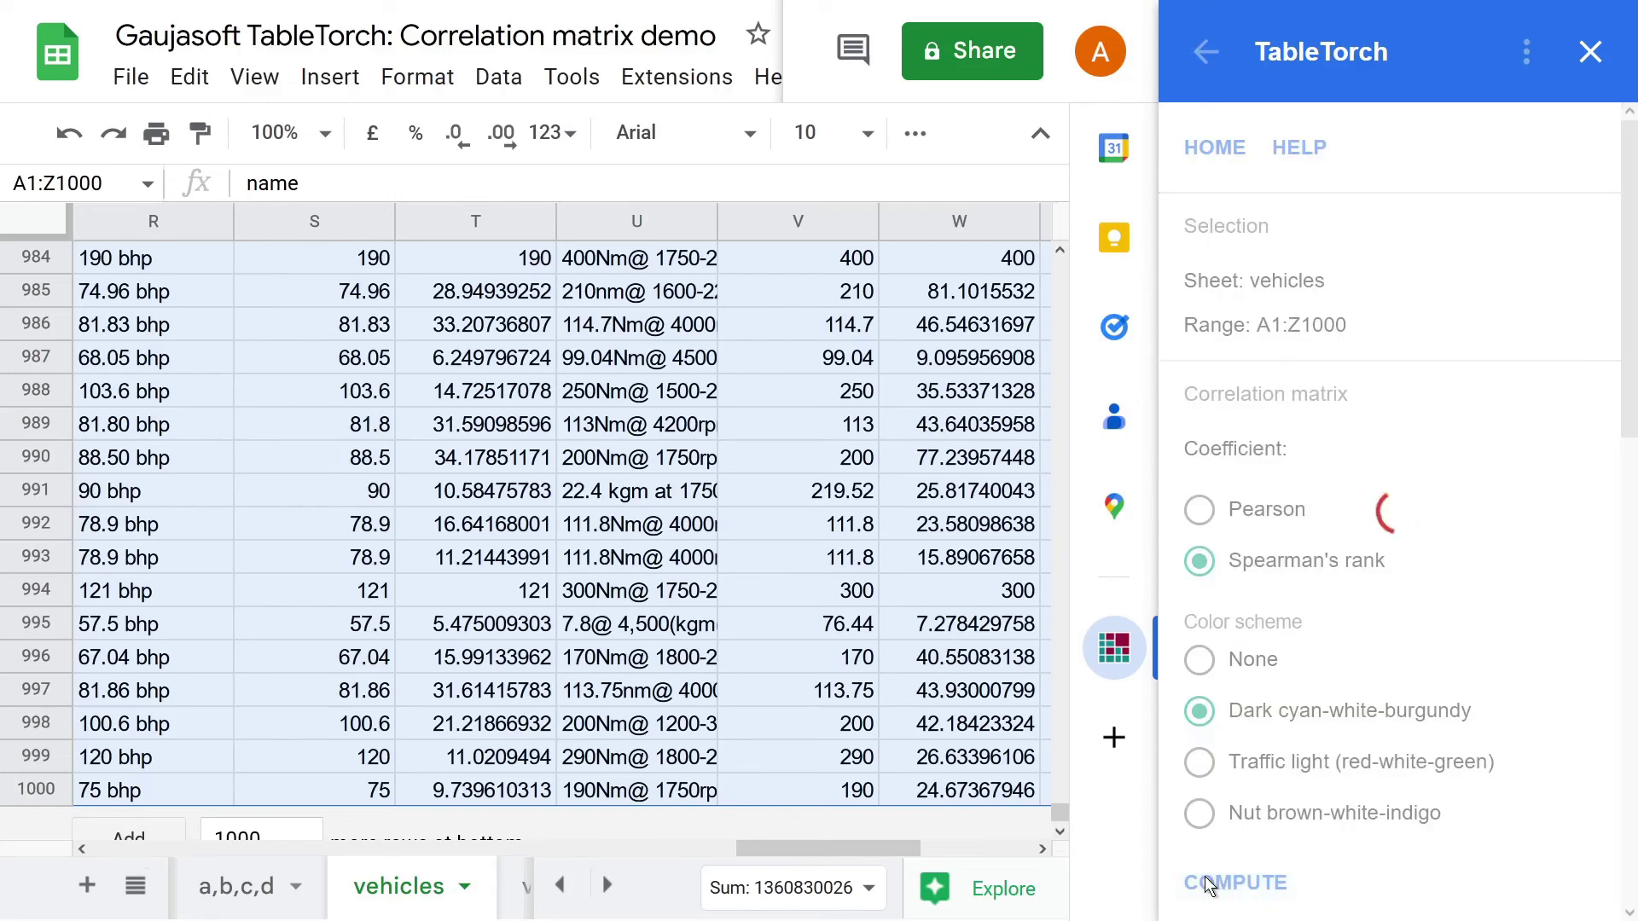